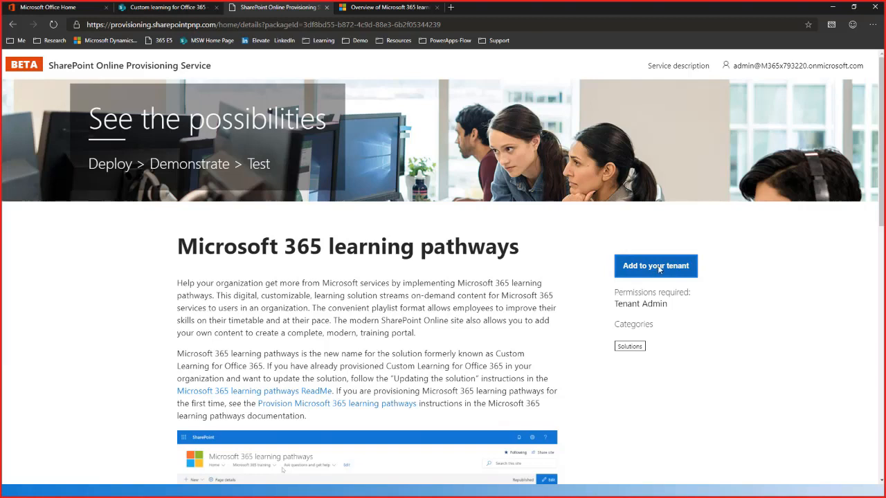
Step: Start adding Microsoft 365 learning pathways to the tenant and set the site URL name to MicrosoftTraining under /sites/
left_click(660, 269)
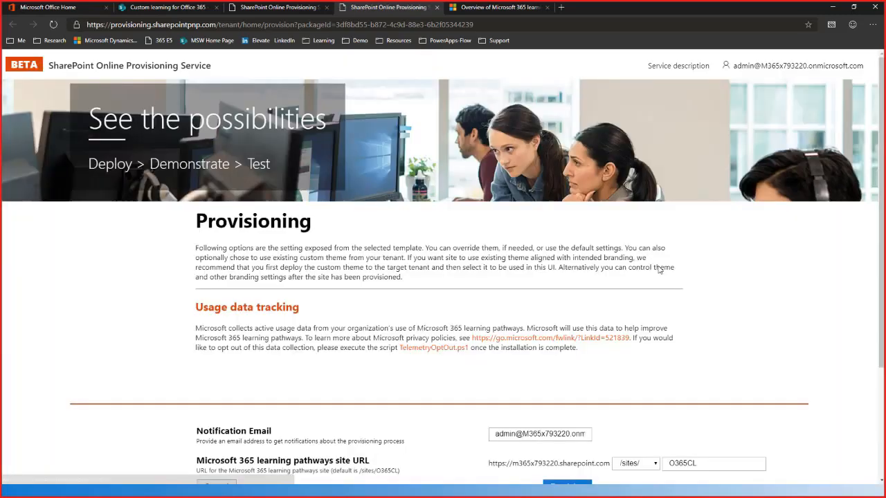
scroll(651, 277, "down", 1)
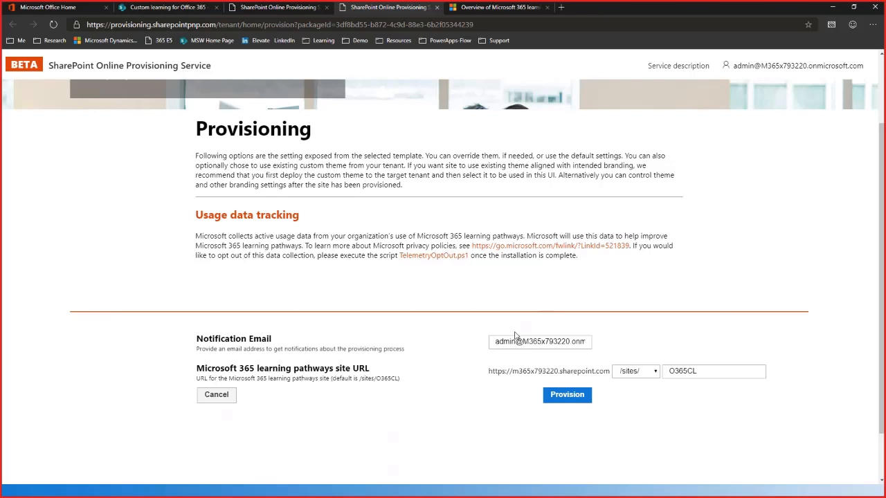
left_click(725, 370)
key("BackSpace")
key("BackSpace")
key("BackSpace")
key("BackSpace")
key("BackSpace")
key("BackSpace")
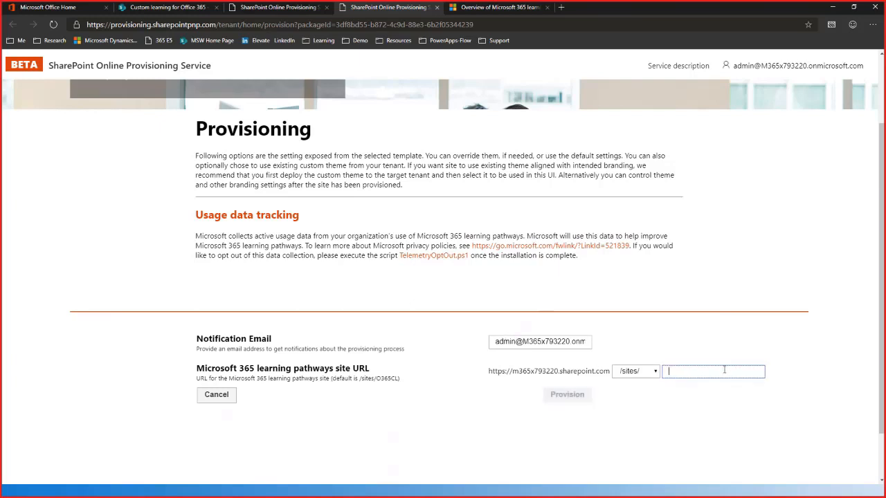
type("Microsfo")
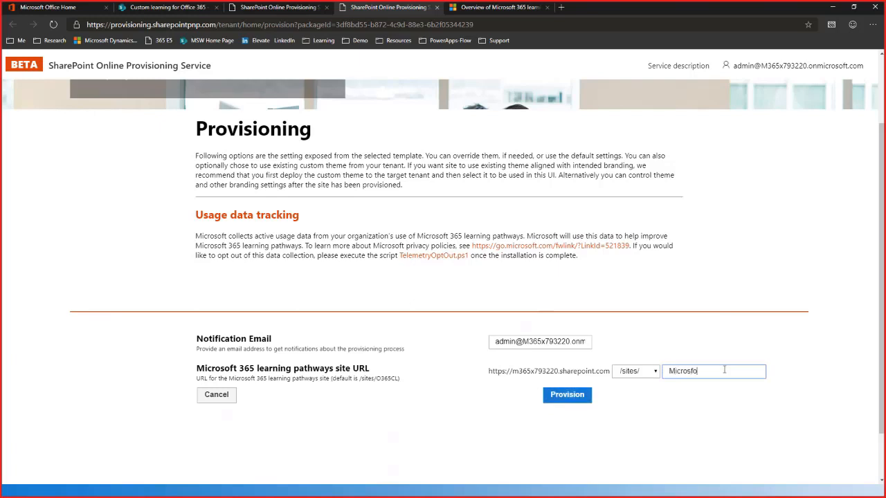
key("BackSpace")
key("BackSpace")
type("oft Training")
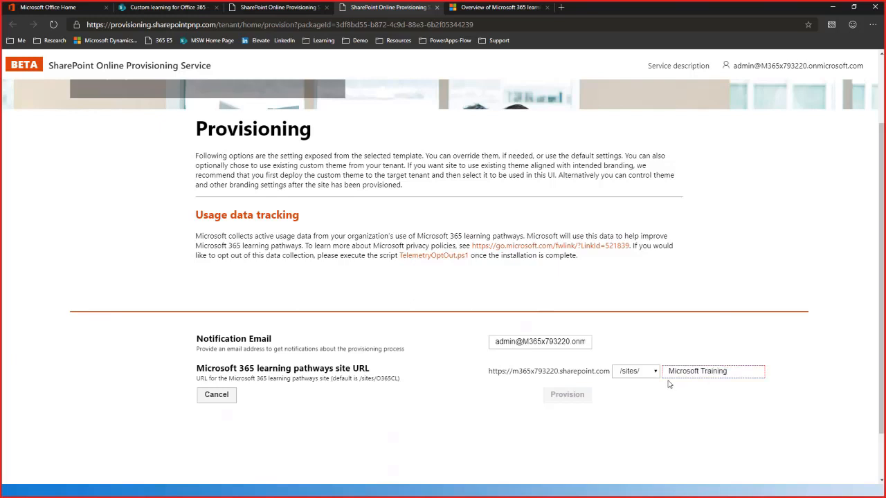
left_click(699, 371)
key("BackSpace")
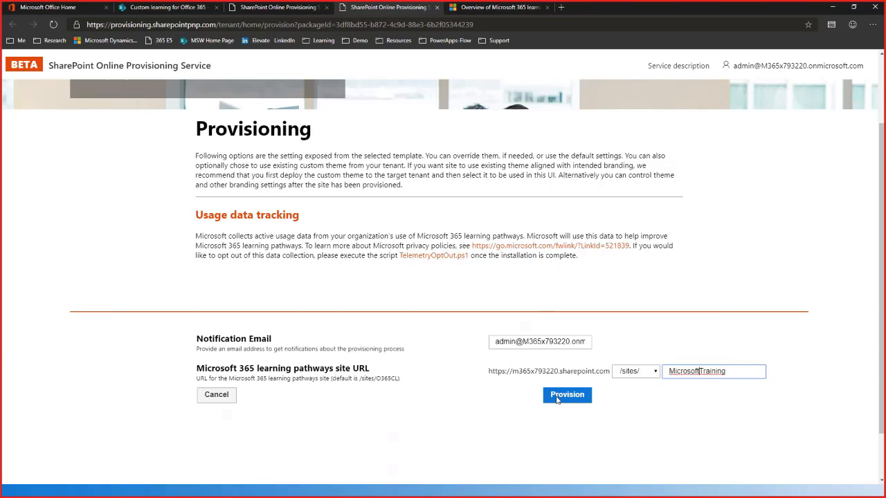
Step: Provision the Microsoft 365 learning pathways template, reviewing and confirming the elements it contains
left_click(558, 399)
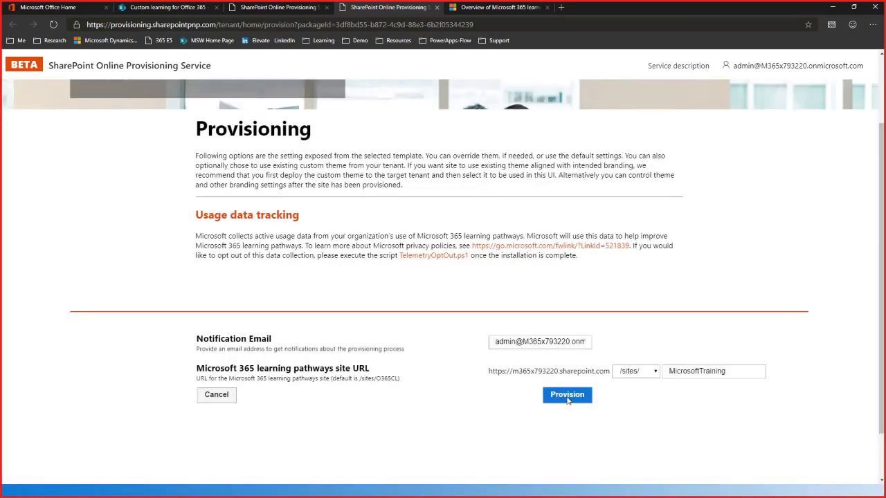
left_click(567, 396)
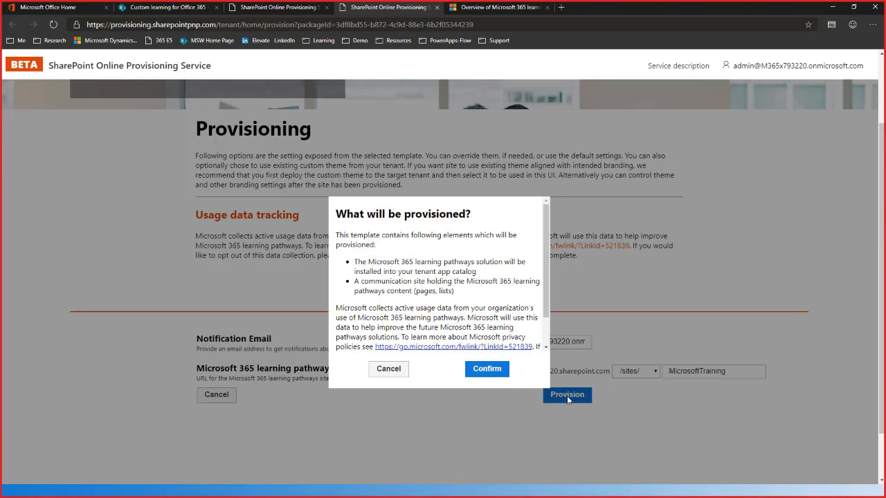
scroll(489, 369, "down", 1)
left_click(490, 373)
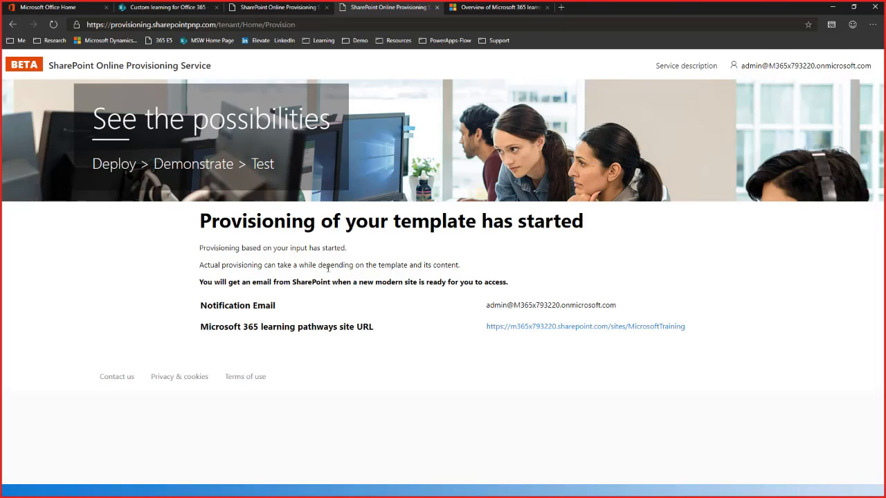
Step: Examine the Custom learning for Office 365 site's home page, including its navigation links, hero tiles, News and Events sections
left_click(175, 10)
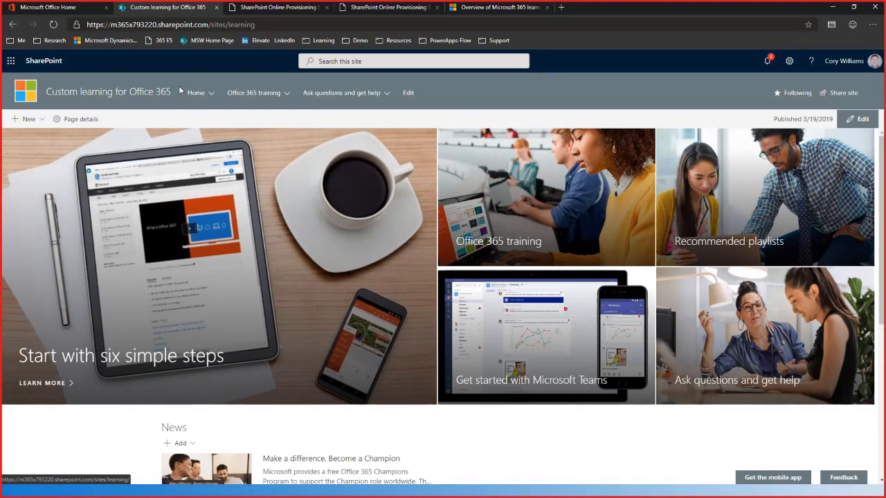
left_click(209, 99)
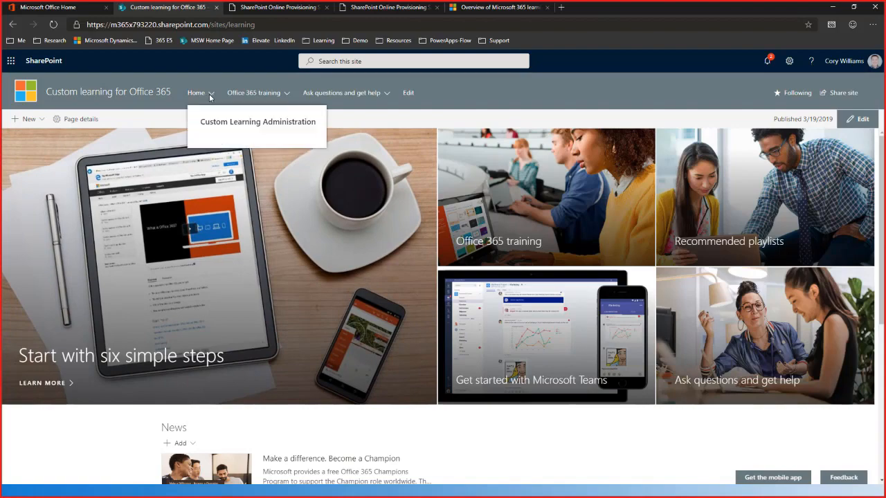
mouse_move(363, 97)
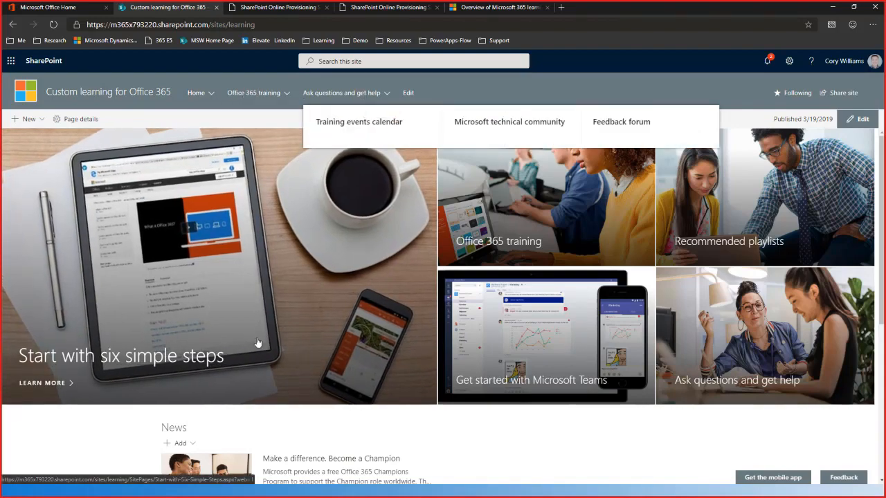
scroll(257, 343, "down", 2)
scroll(257, 311, "up", 2)
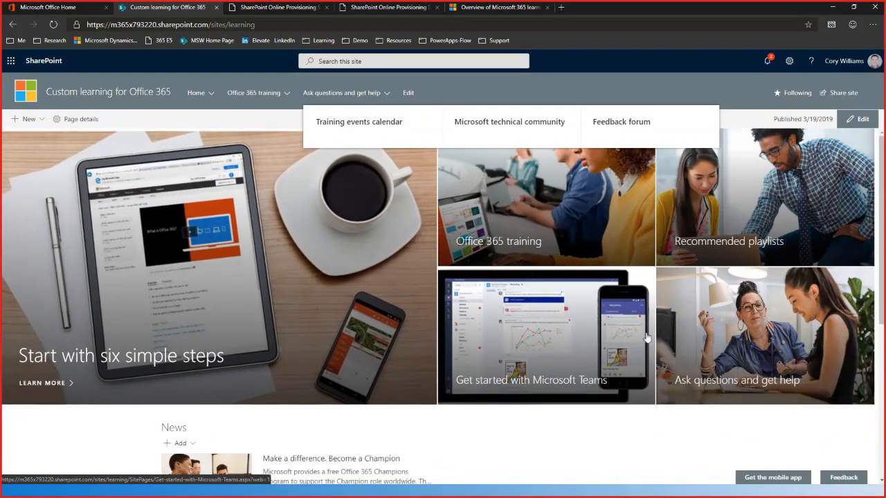
scroll(364, 377, "down", 2)
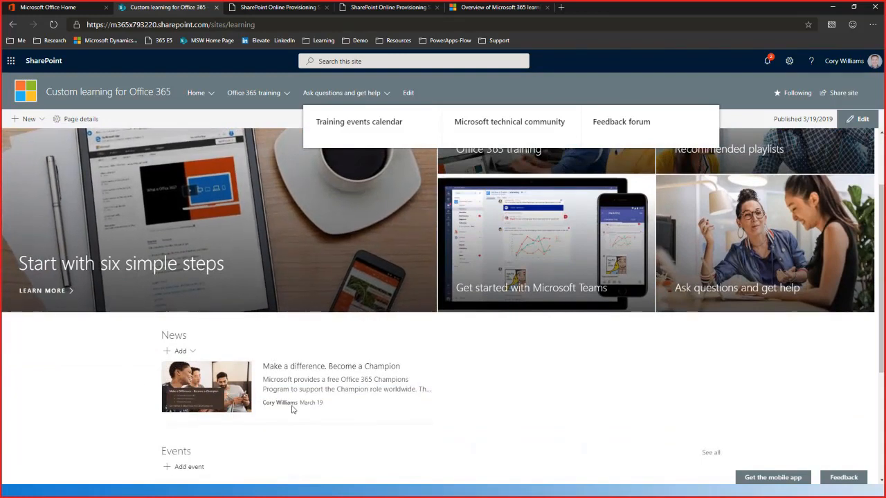
scroll(211, 407, "down", 2)
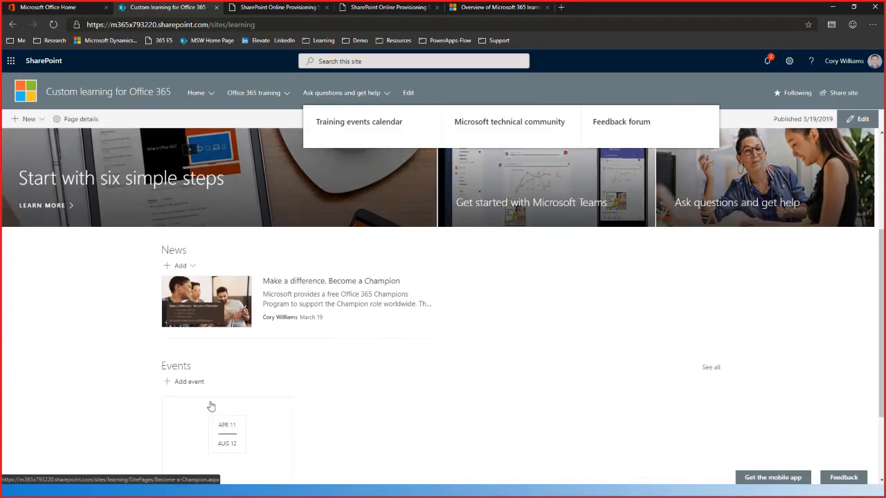
scroll(211, 407, "down", 1)
scroll(211, 407, "down", 1)
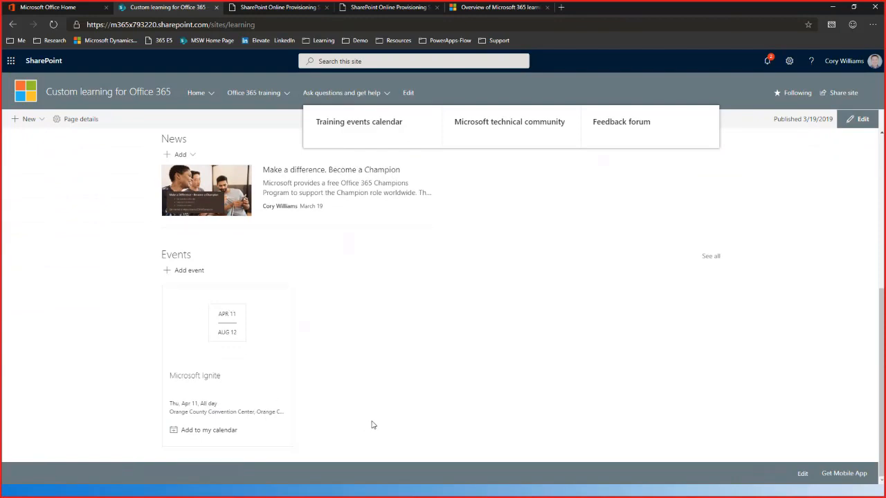
scroll(371, 425, "up", 5)
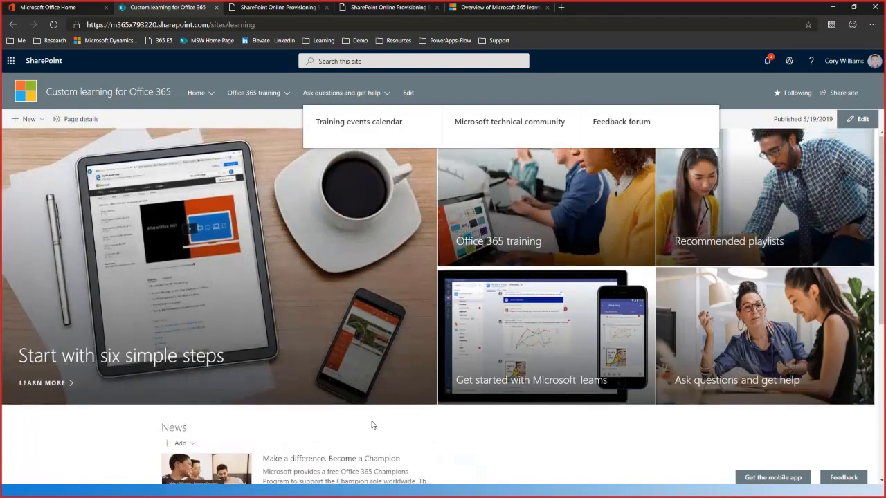
Step: Switch to the customized Learn Office 365 site and review its News, Events, Microsoft Blogs and Charlotte User Groups sections
left_click(609, 86)
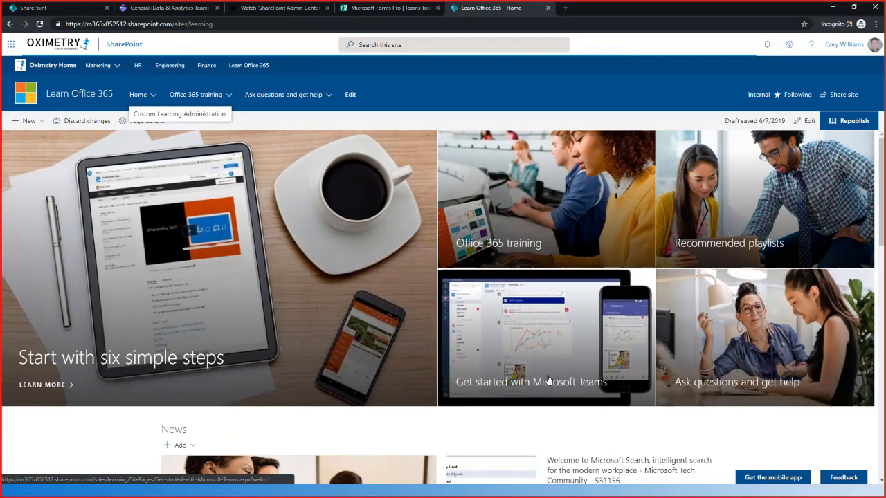
scroll(622, 347, "down", 3)
scroll(536, 417, "down", 2)
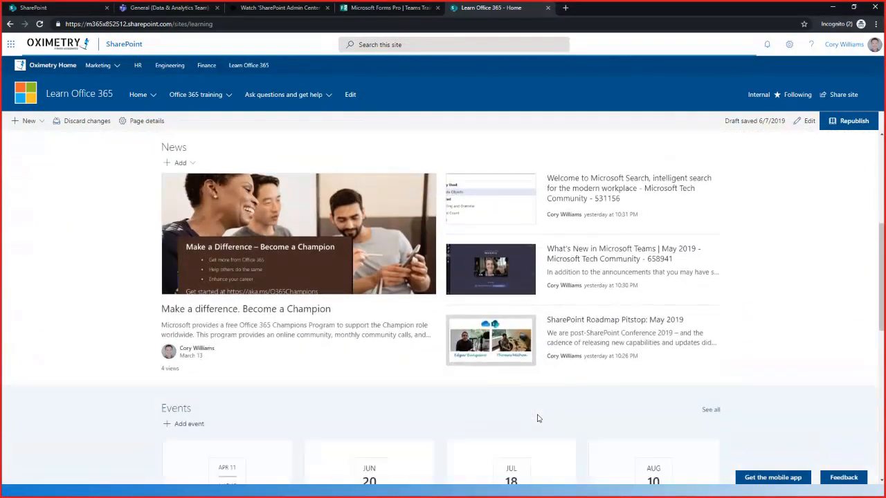
scroll(532, 405, "down", 2)
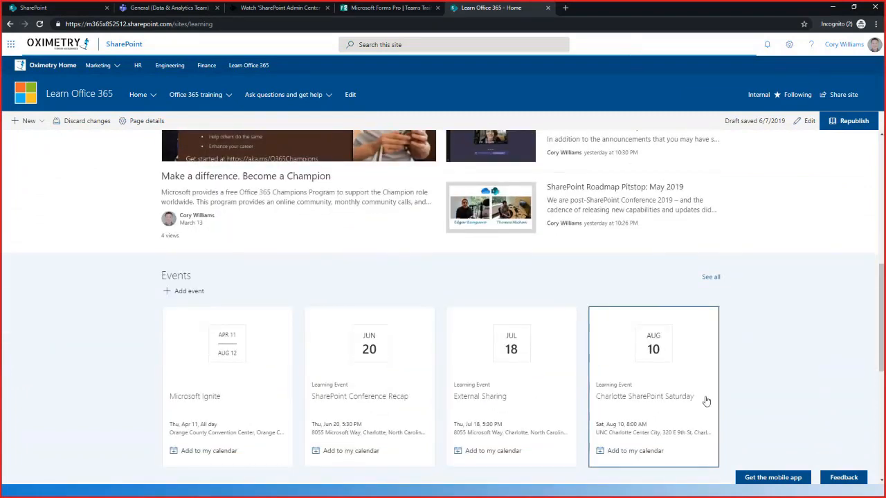
scroll(397, 404, "down", 2)
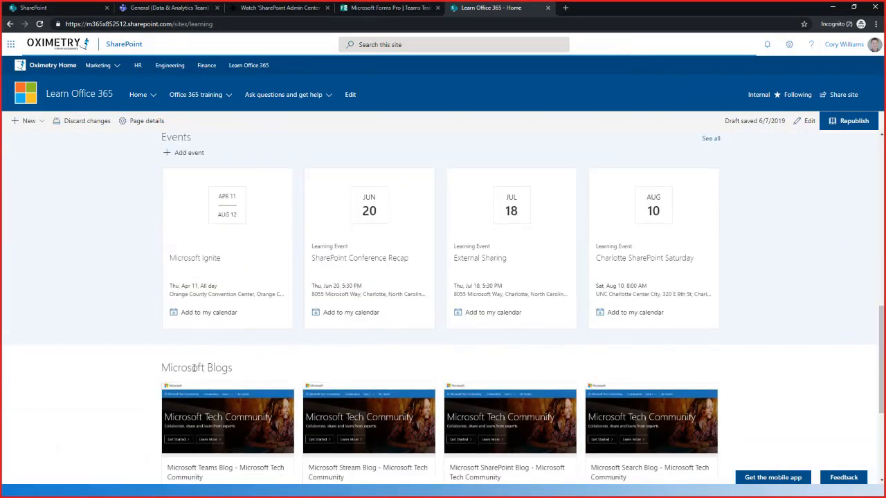
scroll(194, 368, "down", 3)
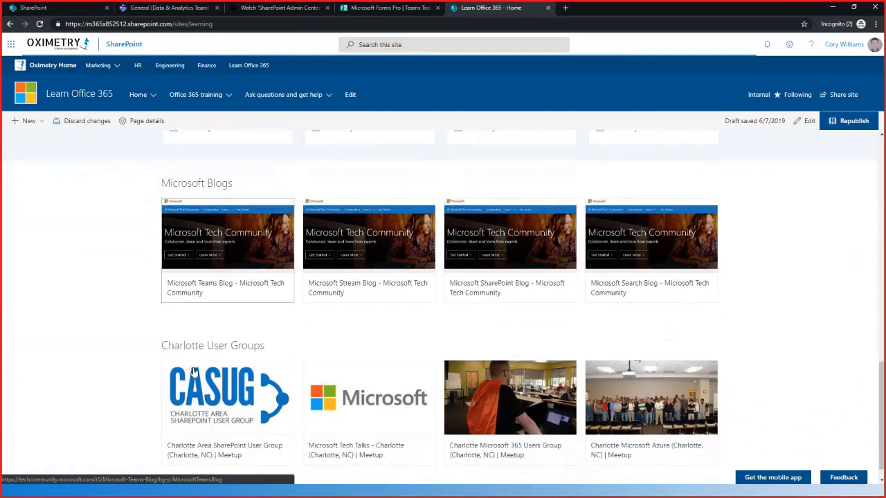
scroll(195, 372, "up", 15)
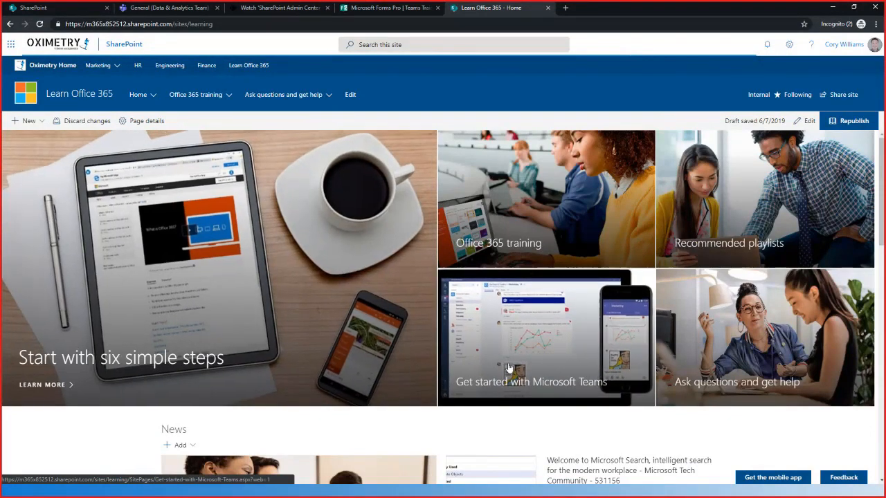
Step: Open the Start with six simple steps page and look over its Welcome to Office 365 content
left_click(193, 371)
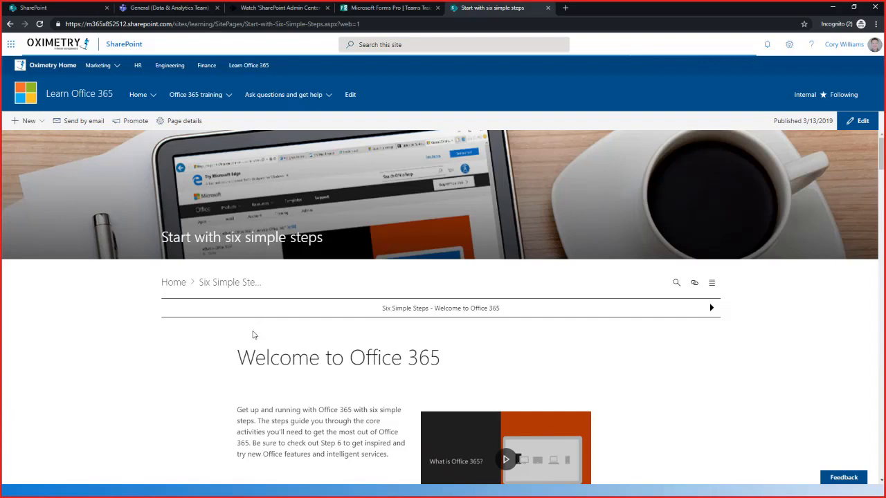
scroll(254, 325, "down", 2)
scroll(253, 335, "down", 2)
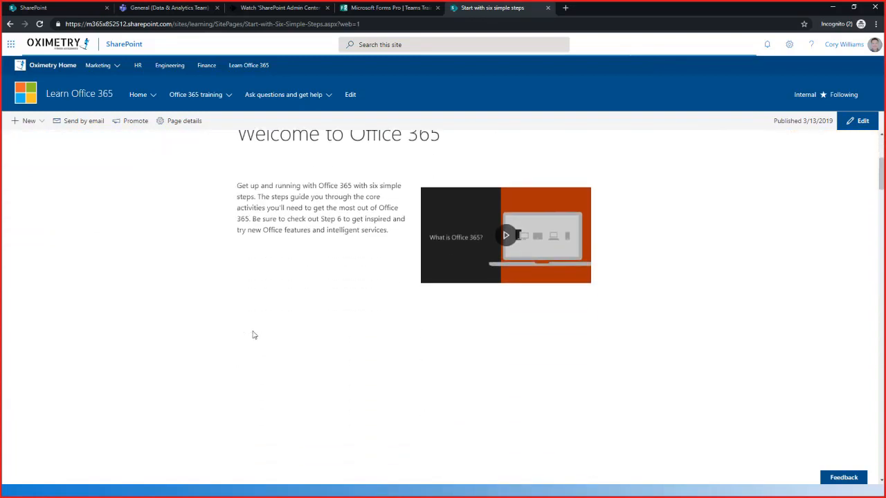
scroll(254, 335, "up", 1)
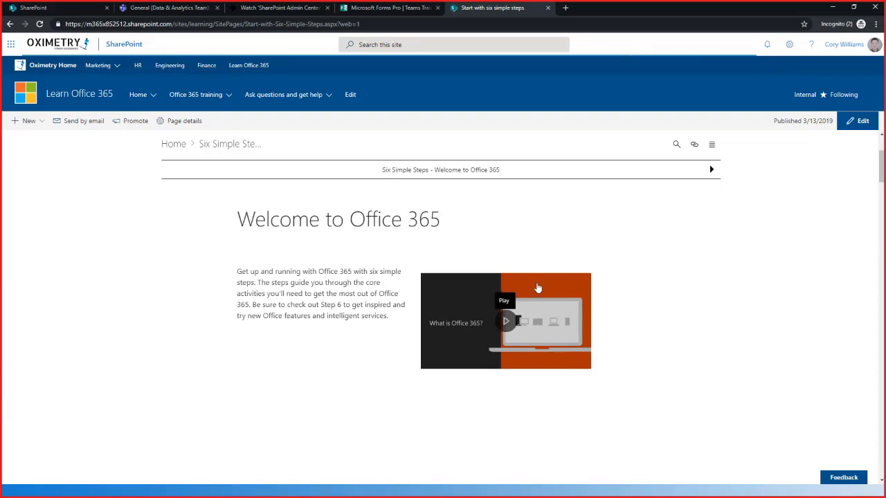
Step: Inspect the playlist viewer's search box, copyable link and Six Simple Steps contents list, closing each again
left_click(675, 146)
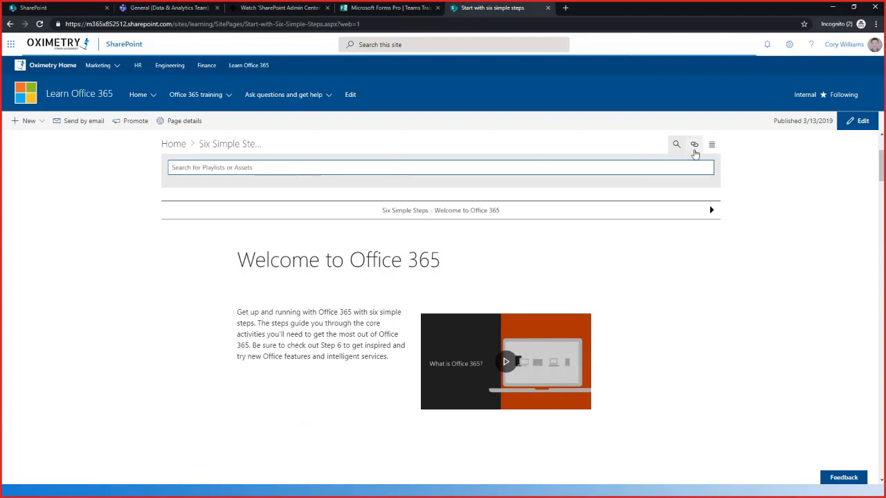
left_click(695, 150)
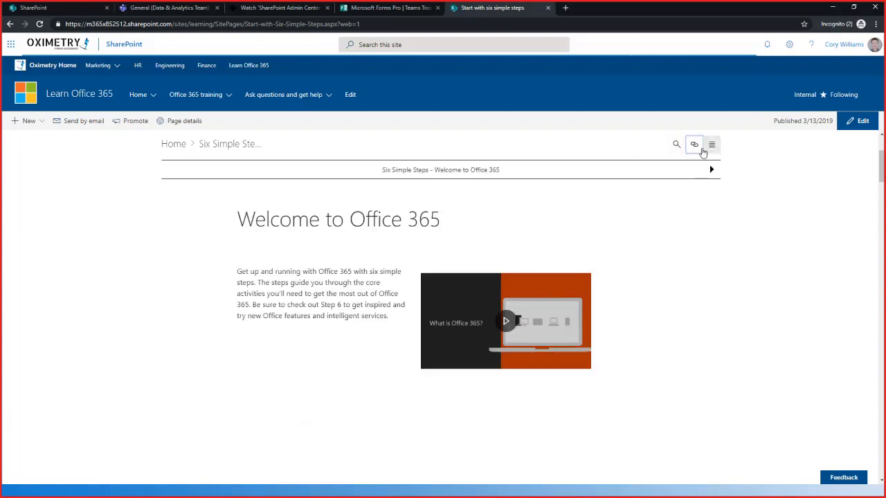
left_click(696, 147)
left_click(695, 167)
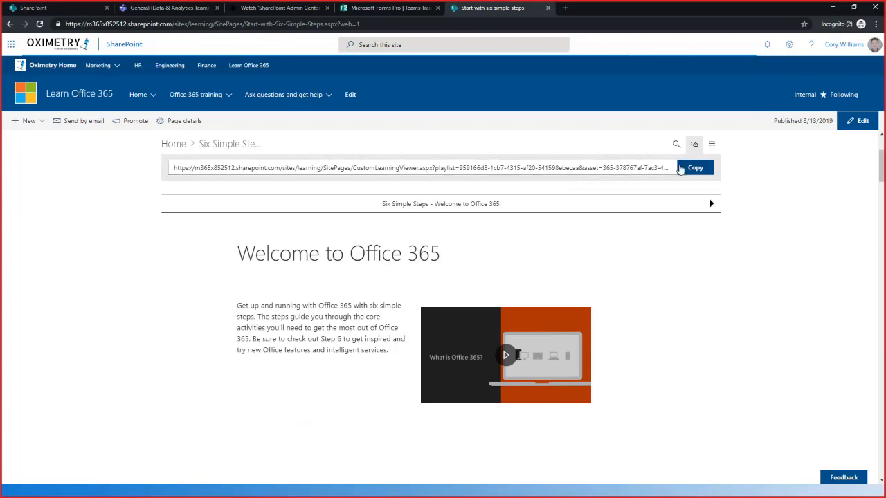
left_click(711, 147)
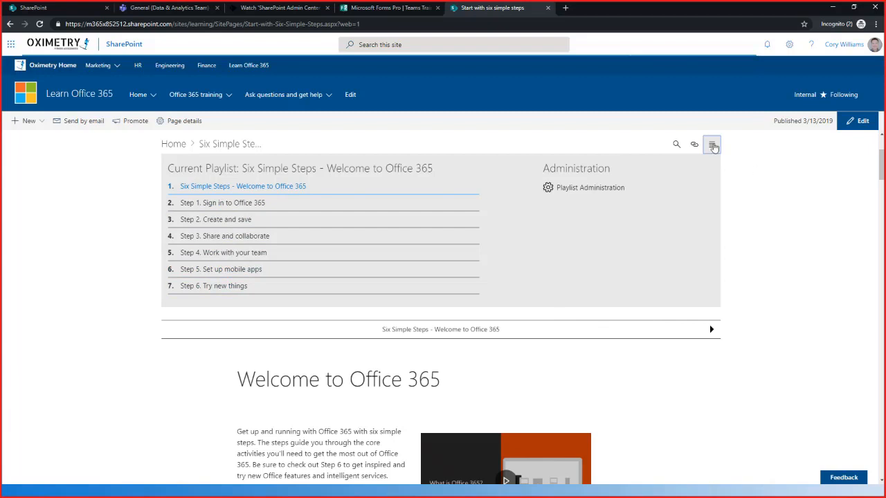
left_click(711, 144)
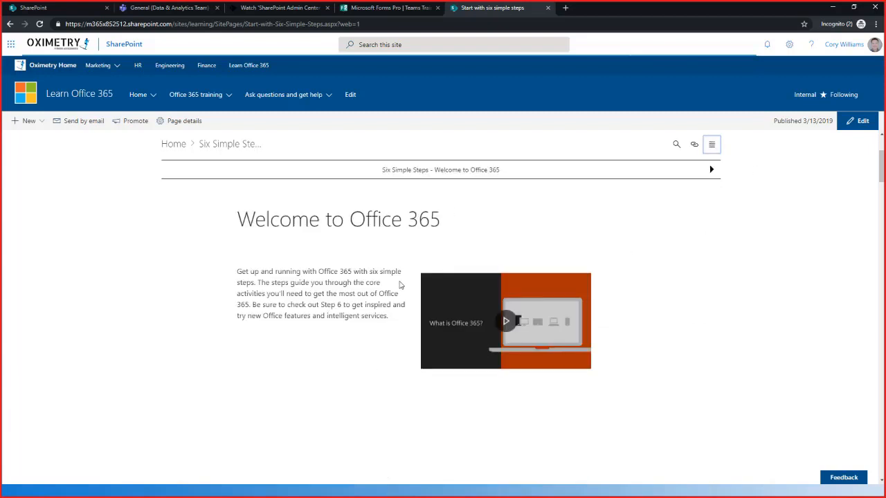
Step: Advance the Six Simple Steps playlist to Step 3: Share and collaborate, and view the site's Office 365 training links
left_click(711, 171)
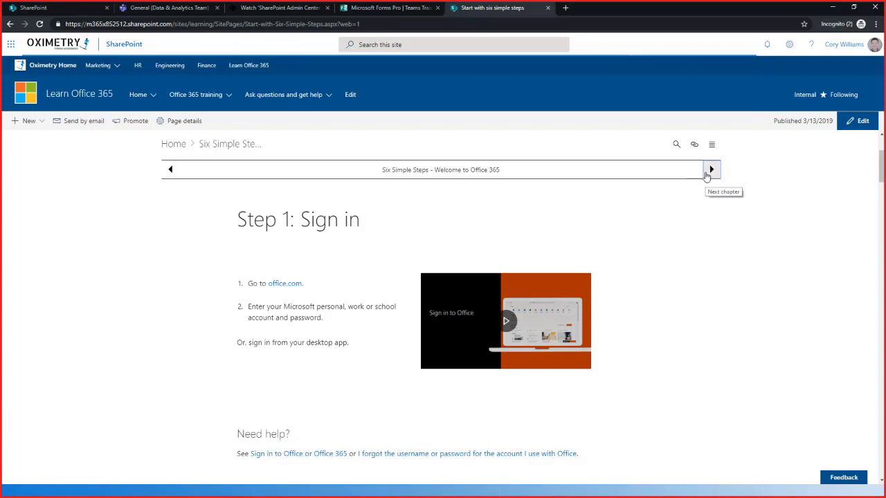
left_click(707, 176)
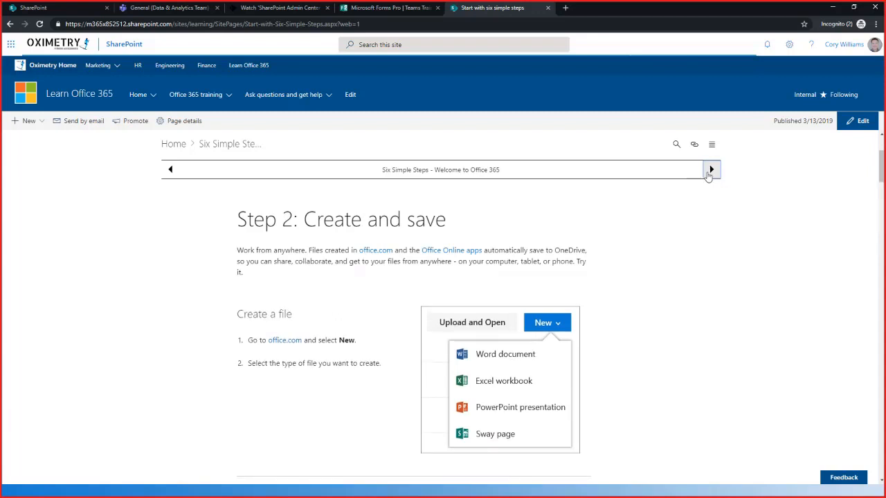
left_click(709, 176)
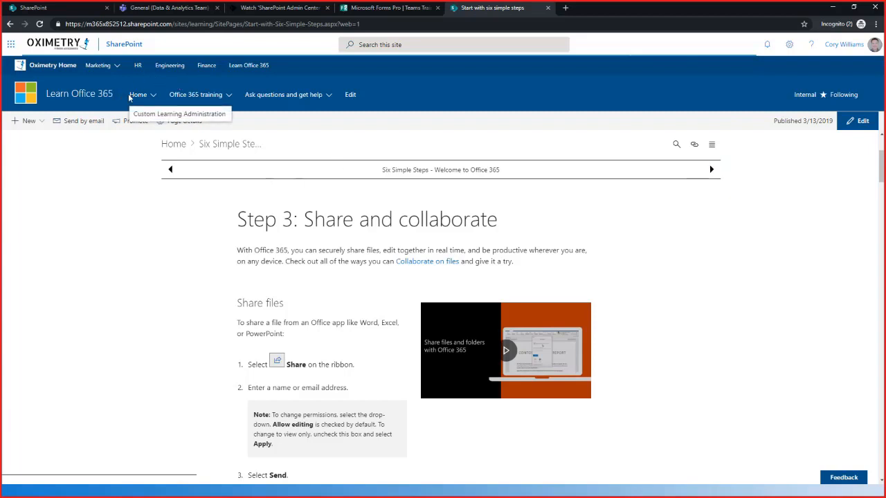
mouse_move(218, 99)
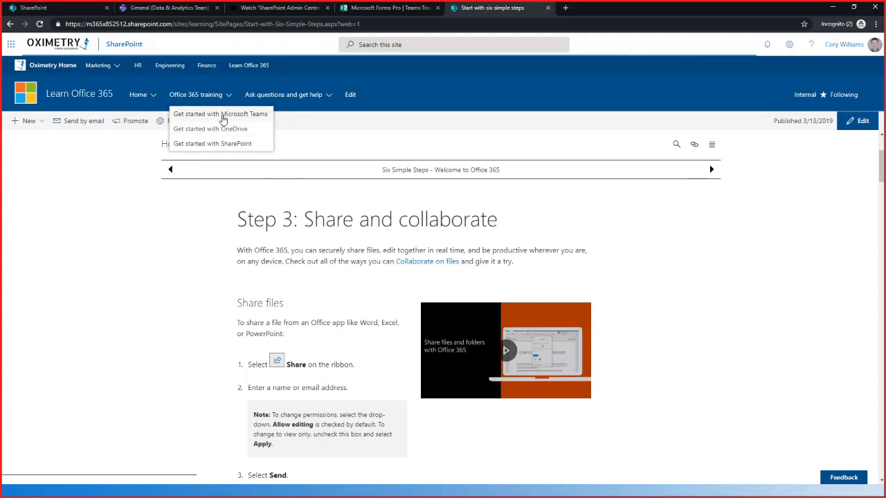
Step: Look over the help links and tiles on the Ask questions and get help page, and return to the site's home page
mouse_move(305, 98)
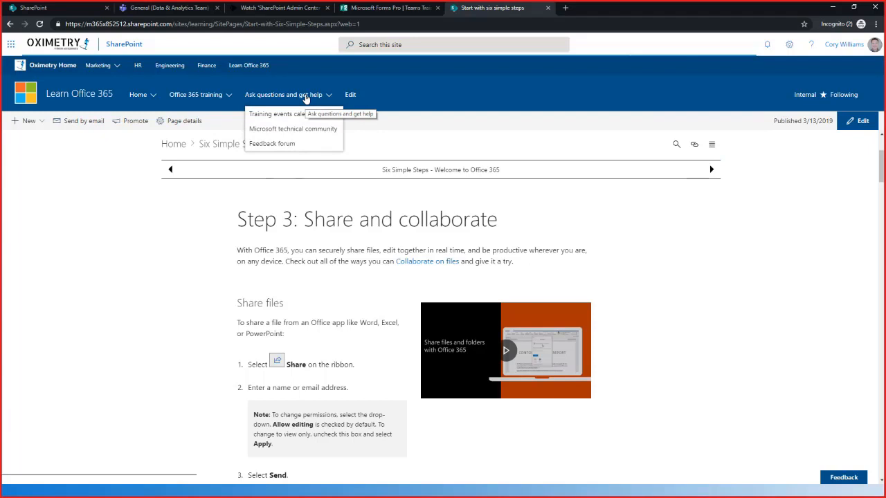
left_click(291, 101)
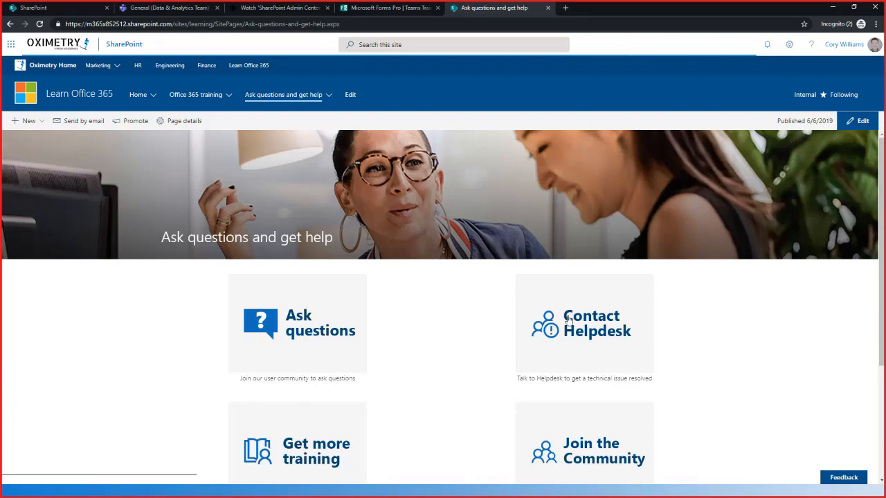
scroll(438, 413, "down", 1)
scroll(438, 414, "down", 1)
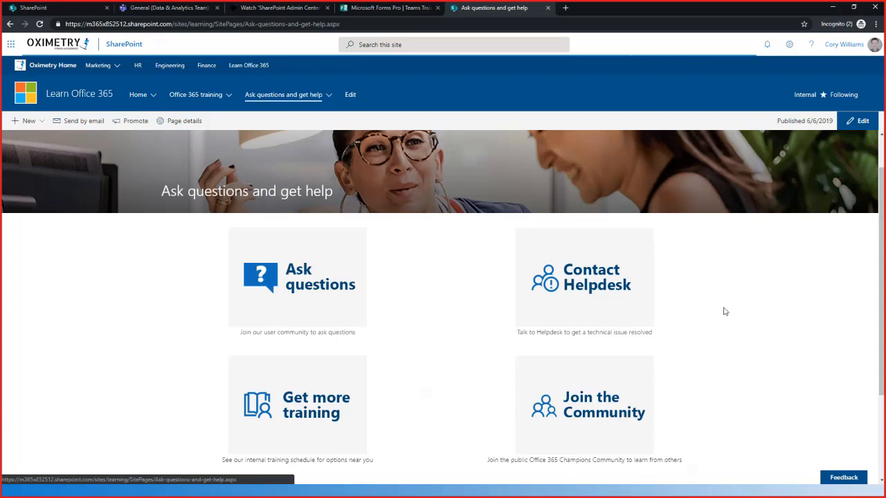
left_click(139, 95)
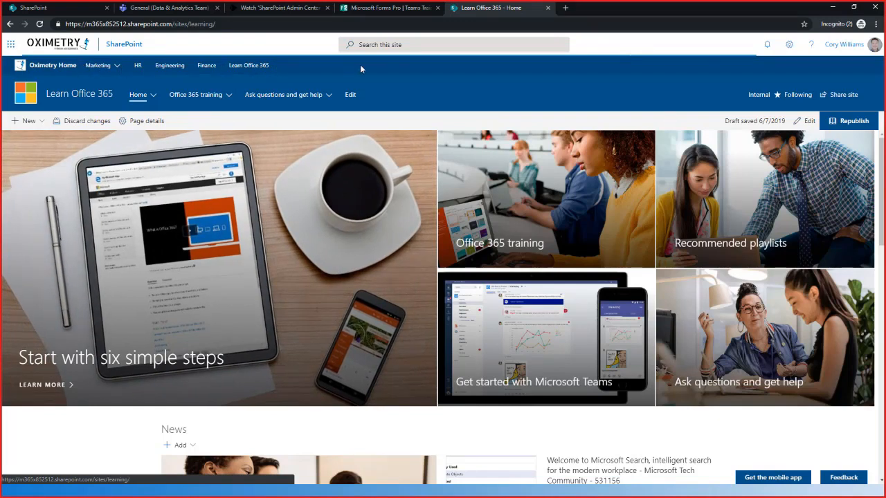
Step: Open the site's Change the look settings and check the Theme options
left_click(789, 45)
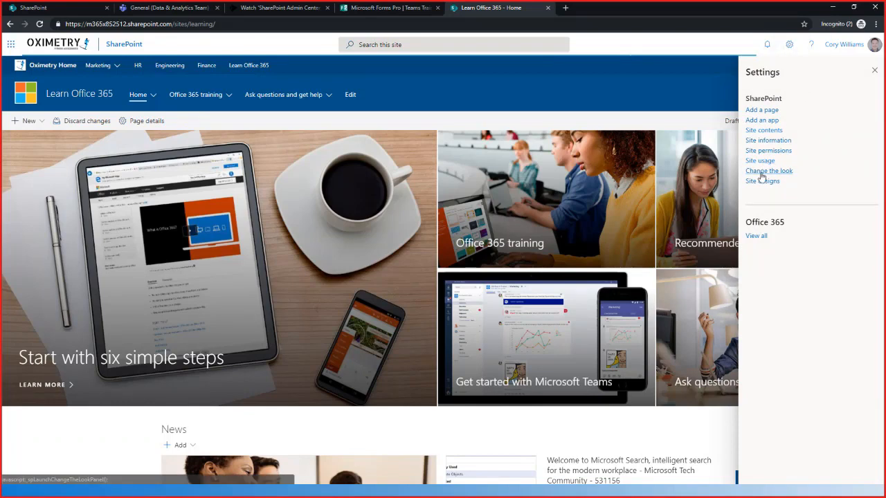
left_click(761, 172)
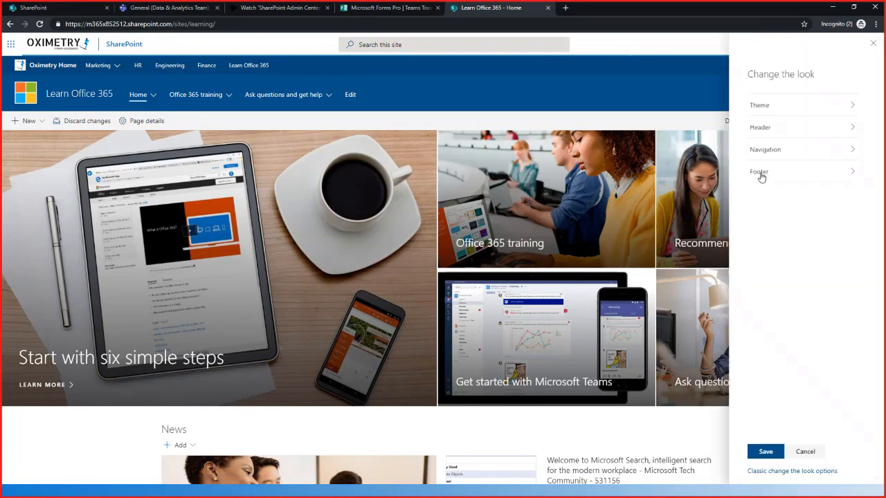
left_click(768, 107)
left_click(750, 77)
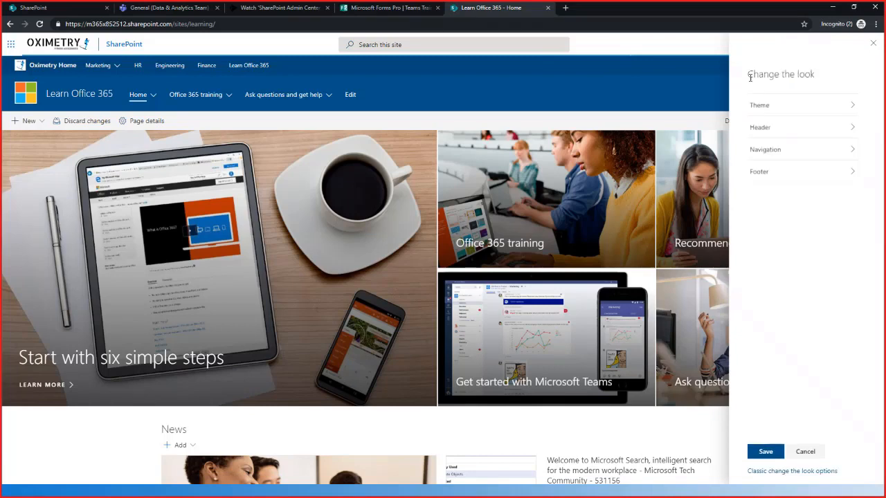
Step: Preview the header's Standard layout and lighter backgrounds, restoring the Compact layout and dark blue background
left_click(761, 130)
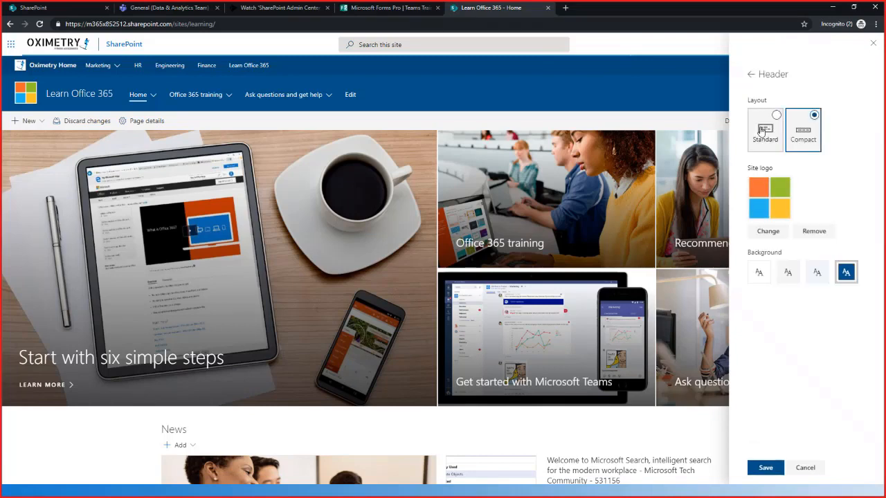
left_click(763, 132)
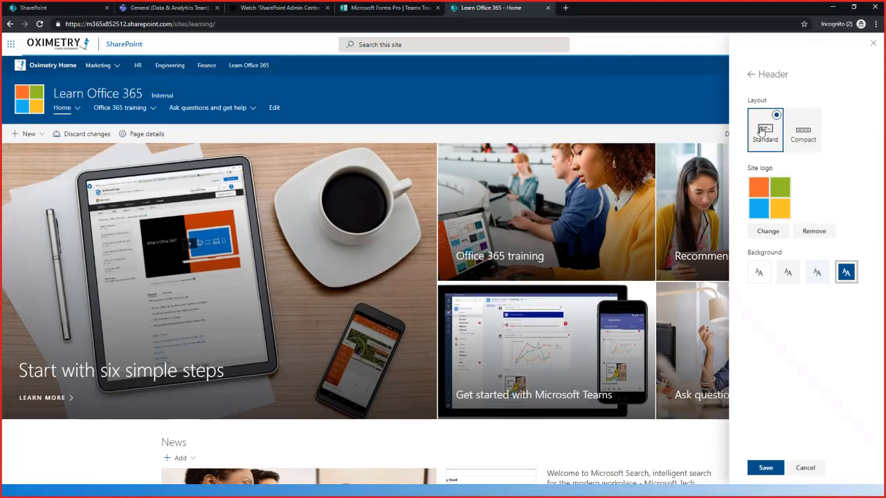
left_click(810, 132)
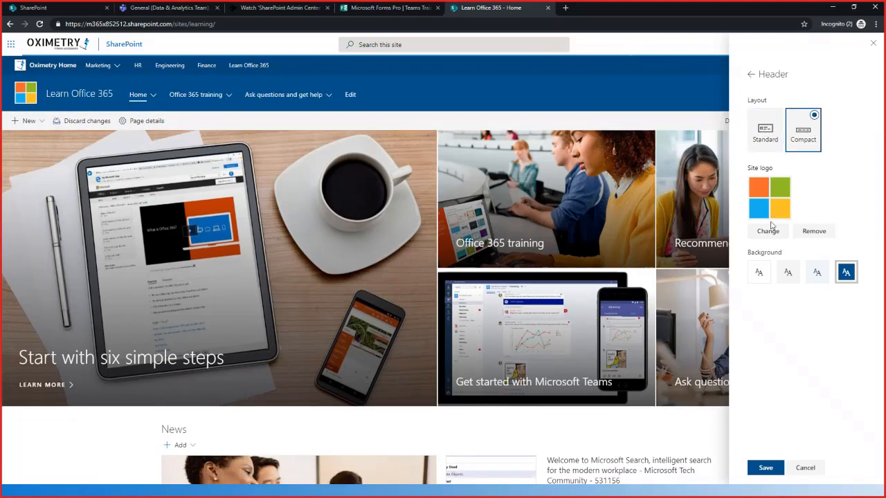
left_click(818, 273)
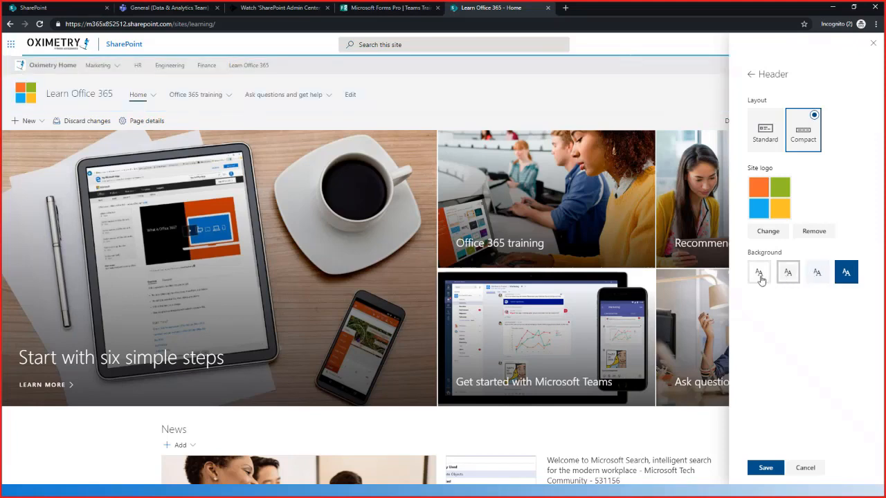
left_click(759, 273)
left_click(844, 273)
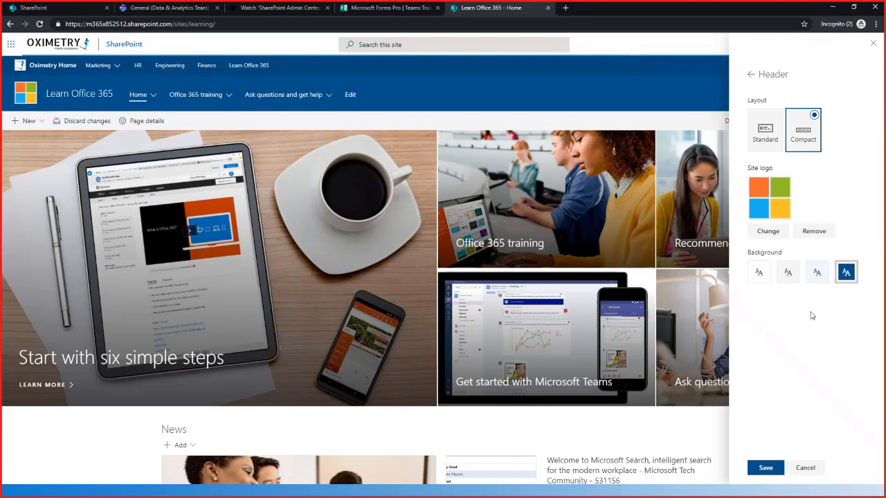
Step: Examine the Mega menu and Cascading menu styles offered for the site navigation
left_click(751, 76)
left_click(763, 153)
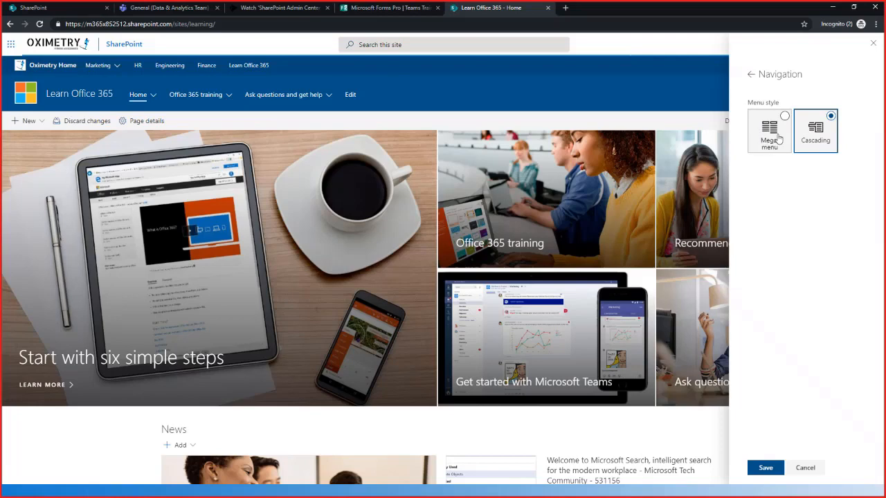
left_click(752, 76)
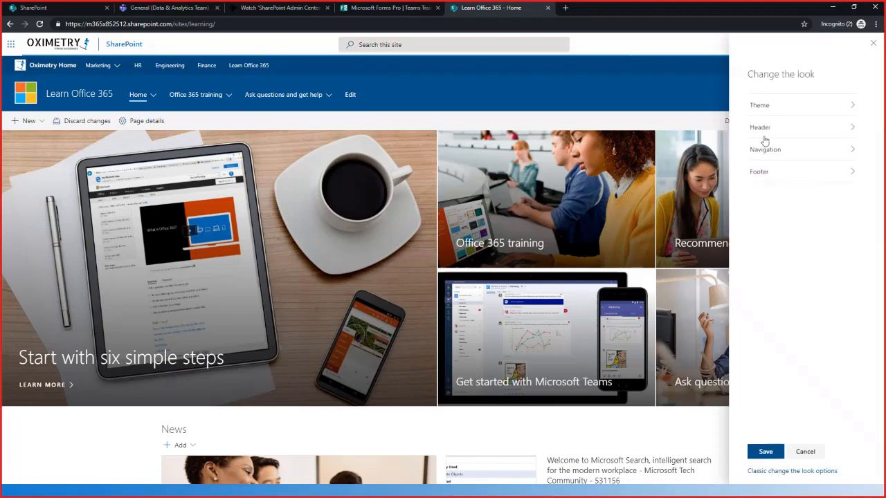
Step: Try turning on the footer name visibility, and discard the change to the site's look
left_click(764, 173)
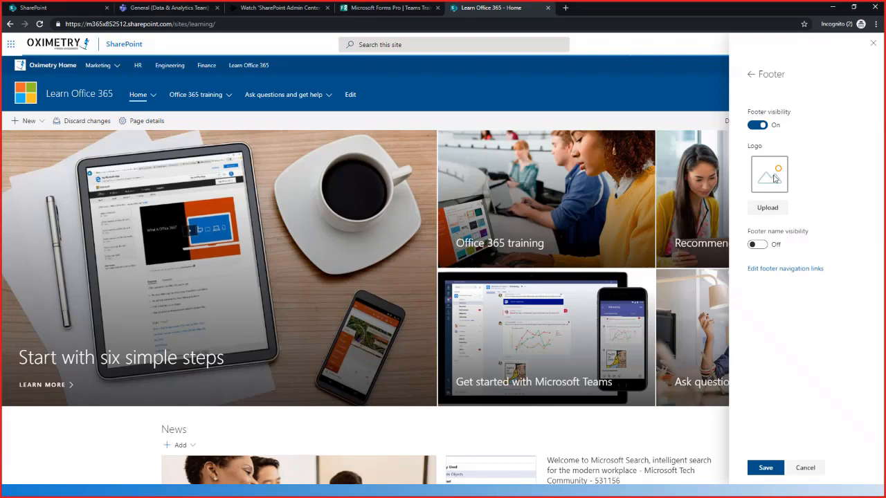
left_click(762, 246)
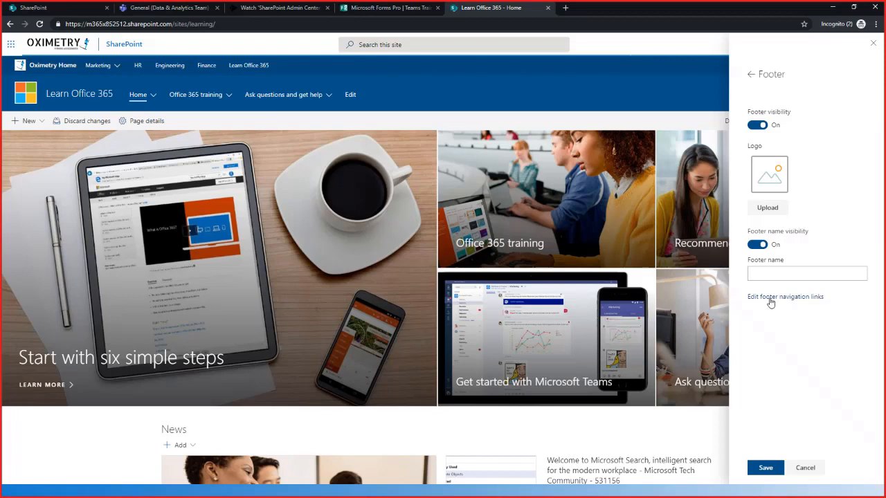
left_click(804, 474)
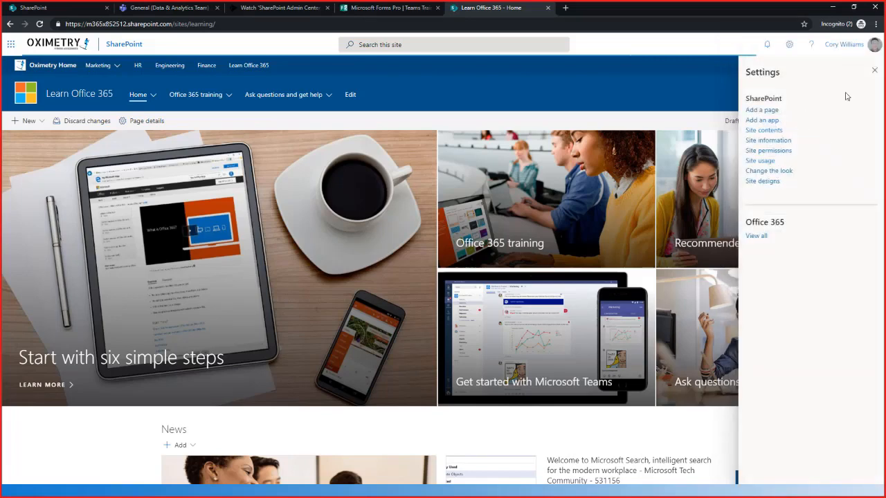
left_click(875, 71)
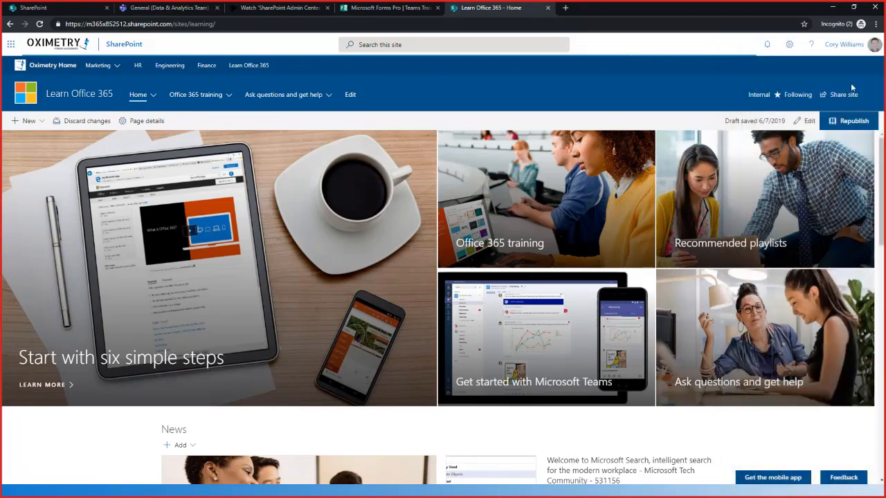
Step: Open the site navigation for editing and inspect the address and display name settings of the Get started with SharePoint link
left_click(350, 96)
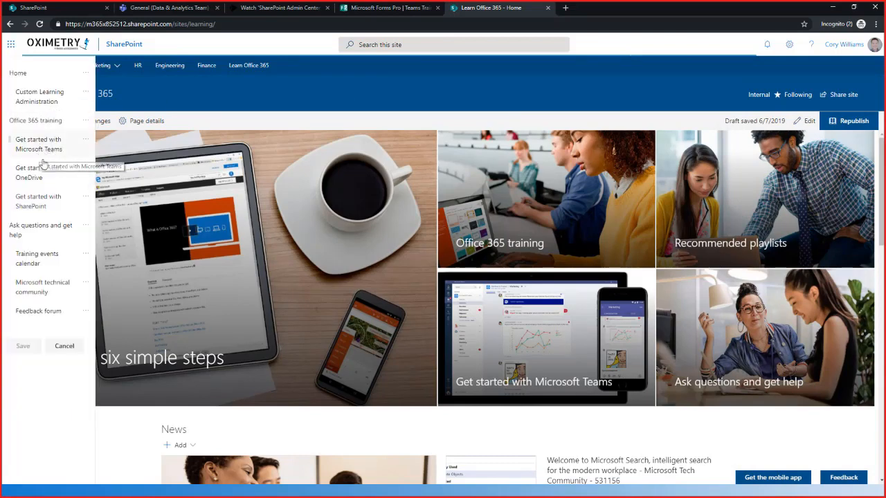
mouse_move(50, 162)
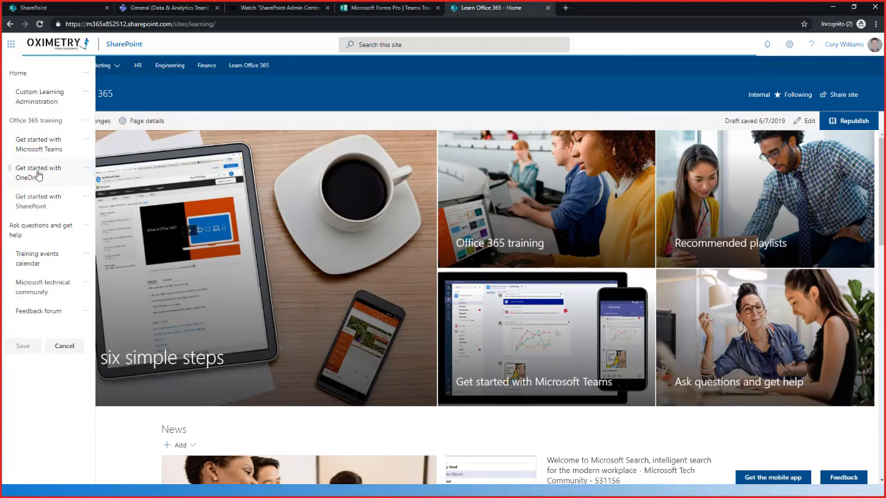
mouse_move(38, 175)
left_mouse_down()
mouse_move(36, 261)
mouse_move(39, 175)
left_mouse_up()
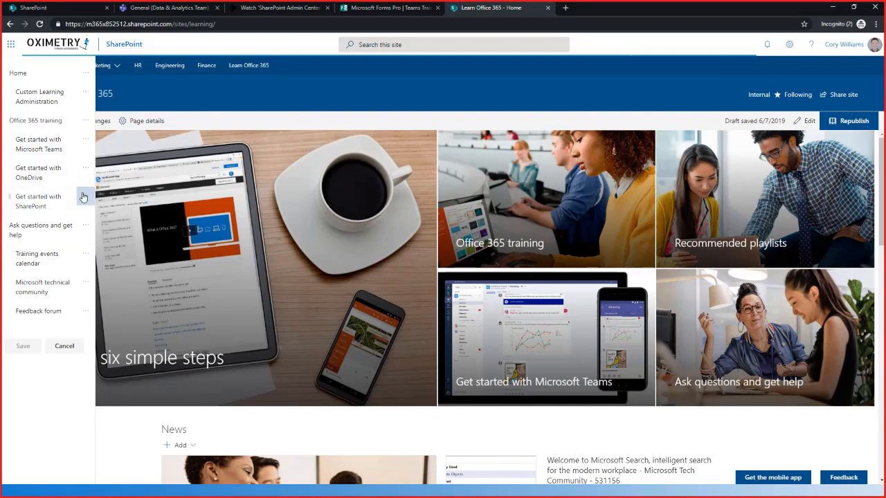
left_click(84, 197)
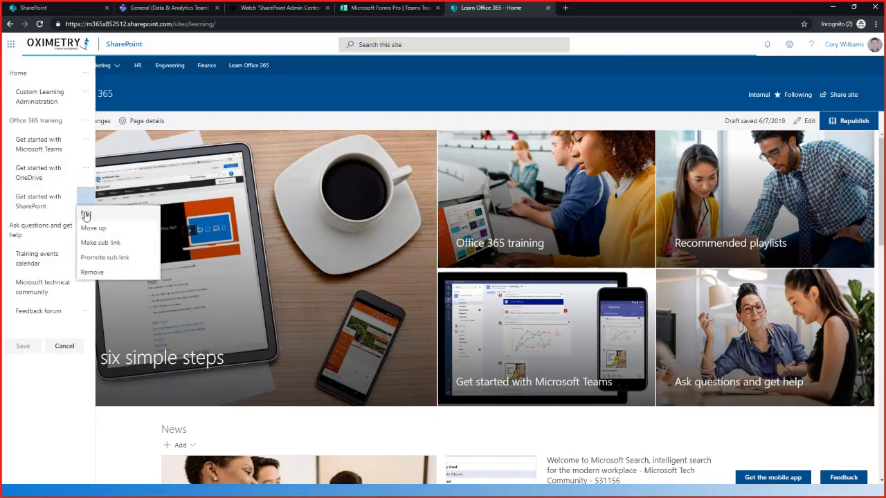
left_click(85, 215)
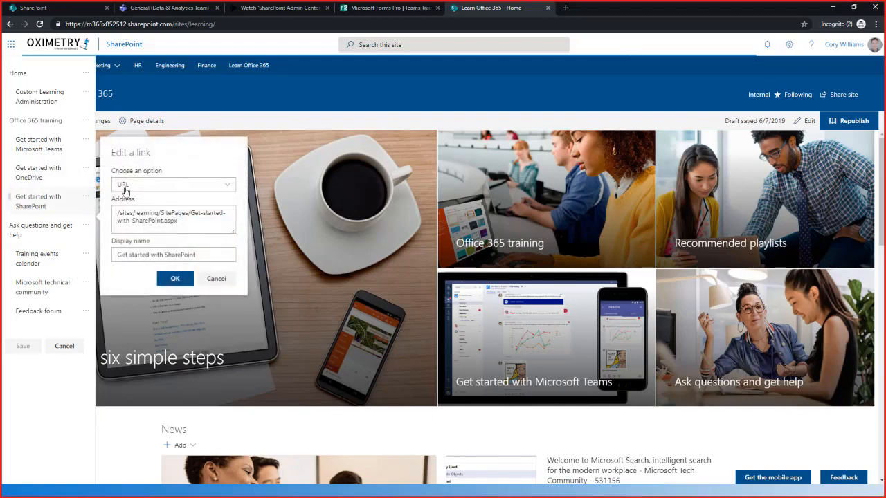
left_click(221, 279)
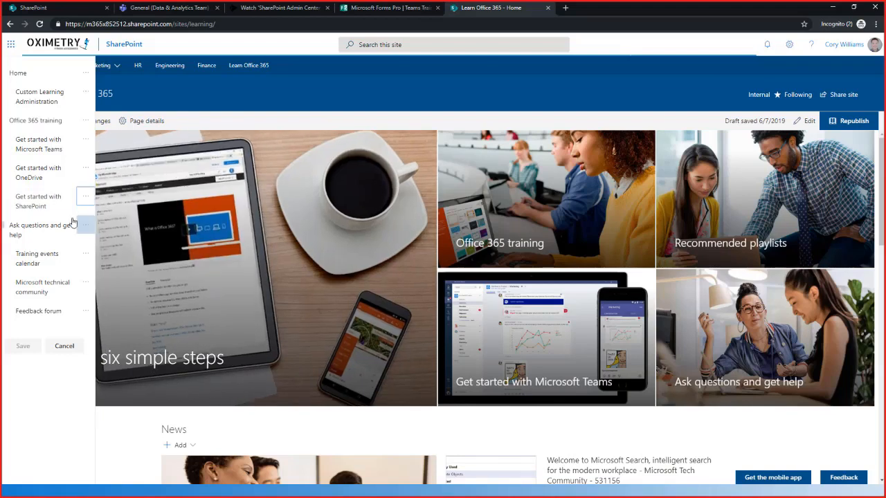
Step: Inspect the options for adding a navigation link below Get started with SharePoint, and cancel the navigation editing
left_click(50, 216)
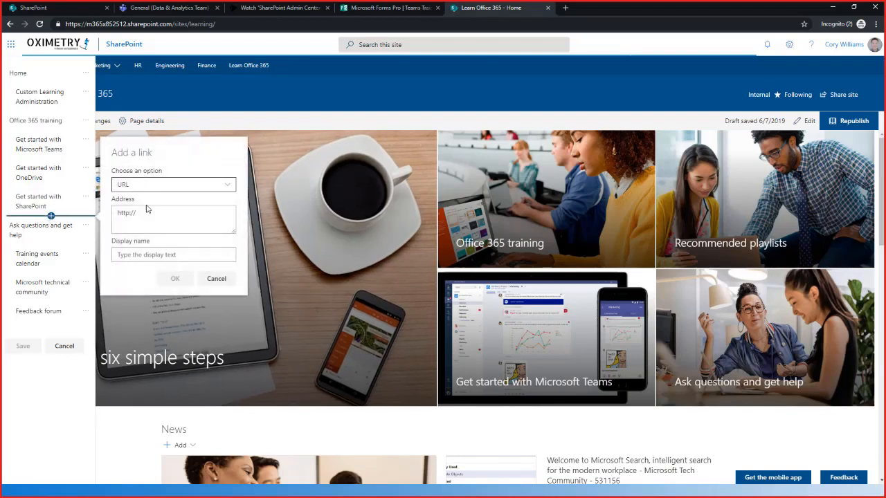
left_click(214, 279)
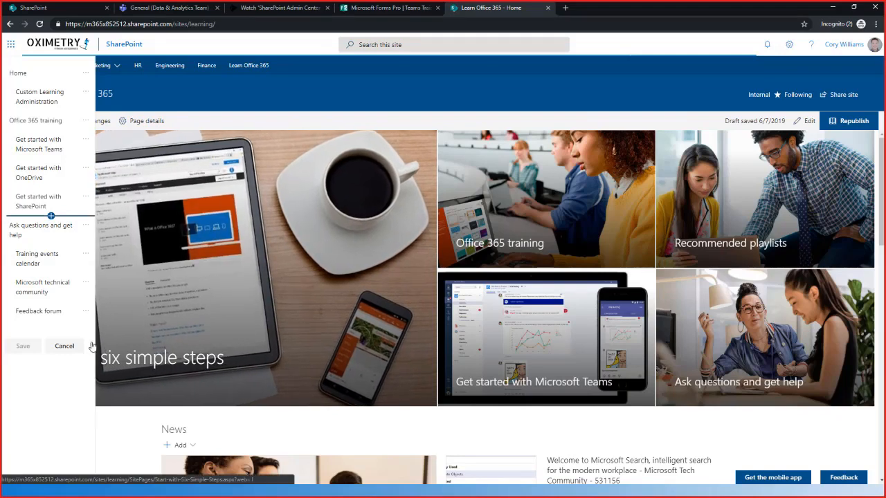
left_click(64, 346)
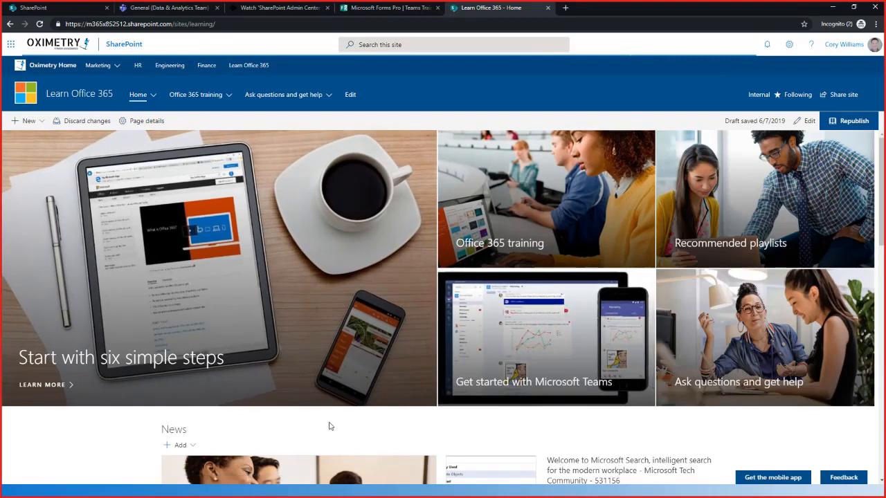
Step: Open the drafted home page for editing, look over its content and republish it
left_click(806, 122)
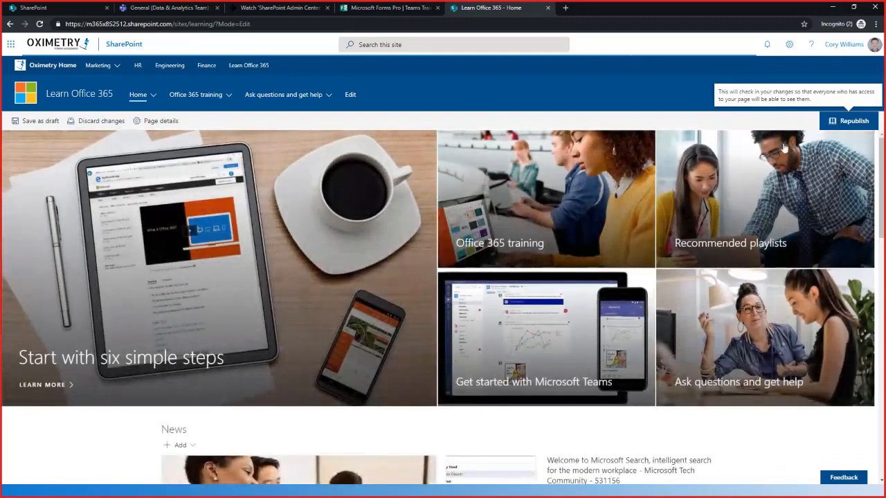
scroll(621, 355, "down", 2)
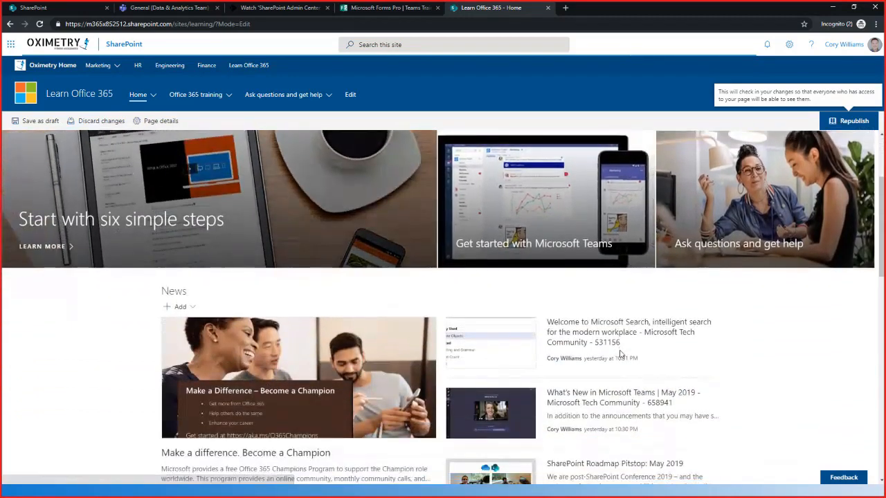
scroll(390, 322, "up", 2)
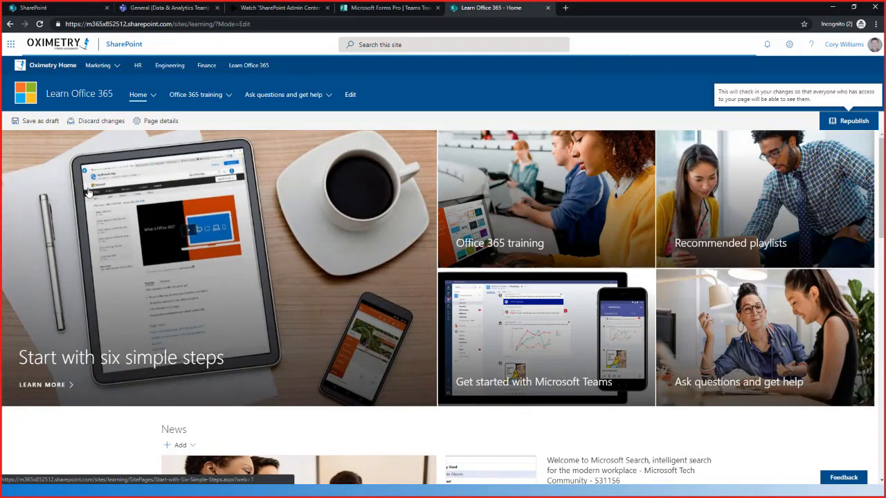
scroll(357, 392, "down", 1)
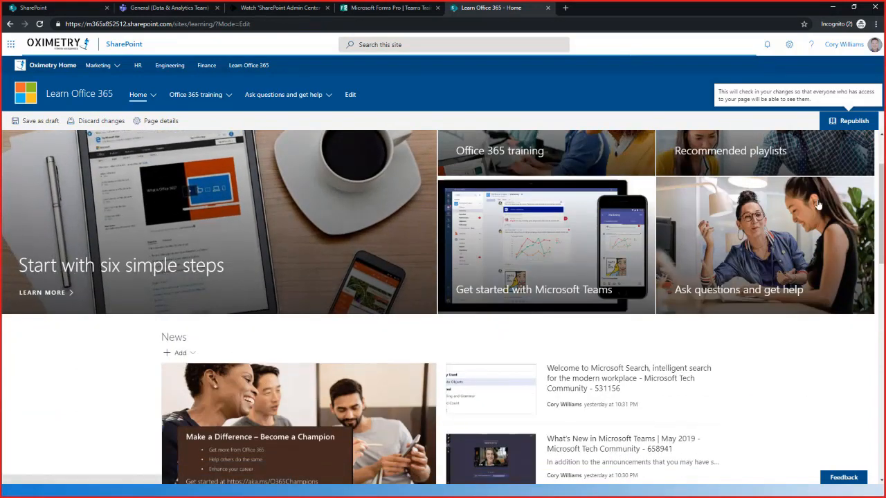
left_click(853, 121)
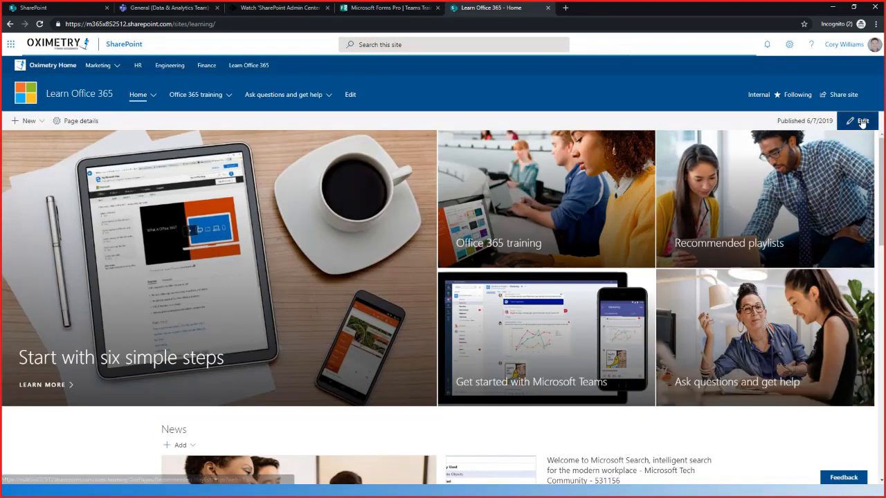
Step: Reopen the home page for editing and display the settings of the News web part
left_click(862, 122)
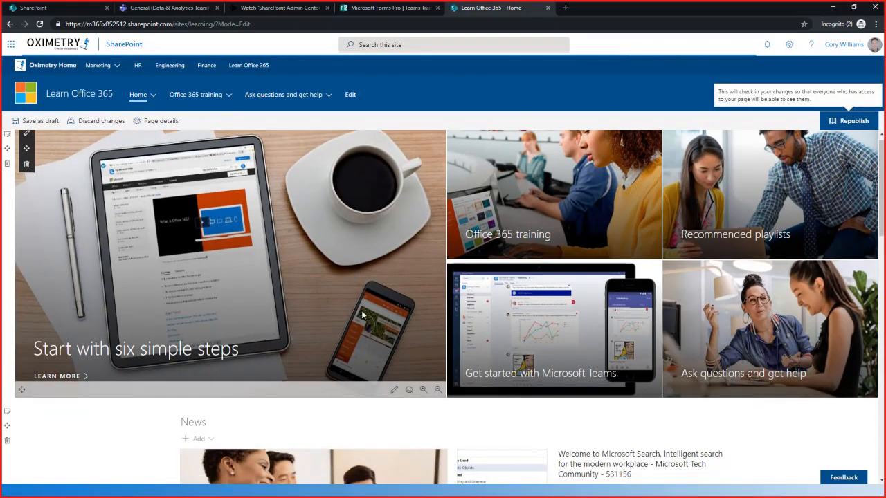
scroll(361, 315, "down", 3)
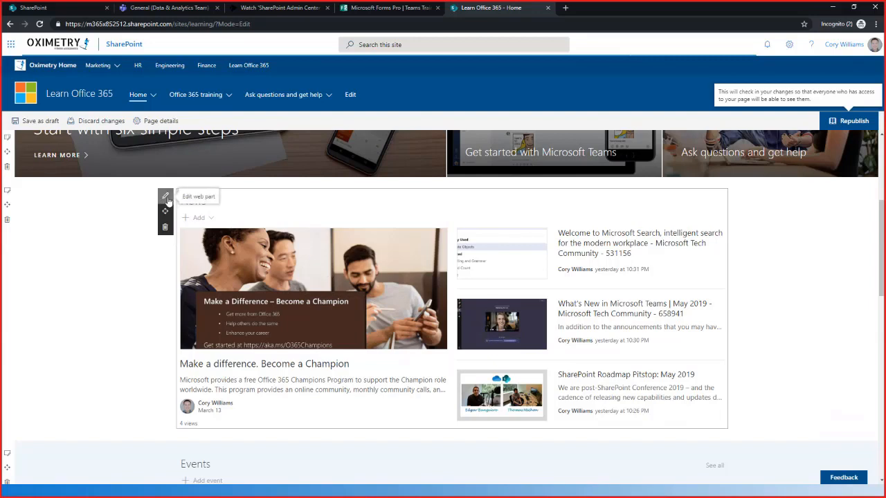
left_click(165, 196)
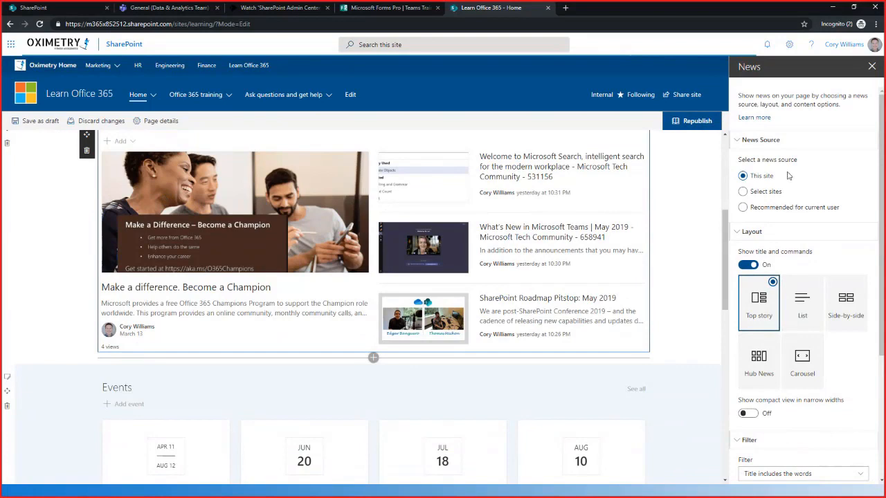
Step: Try the Side-by-side and List layouts for the News web part and return it to the Top story layout
scroll(803, 346, "down", 1)
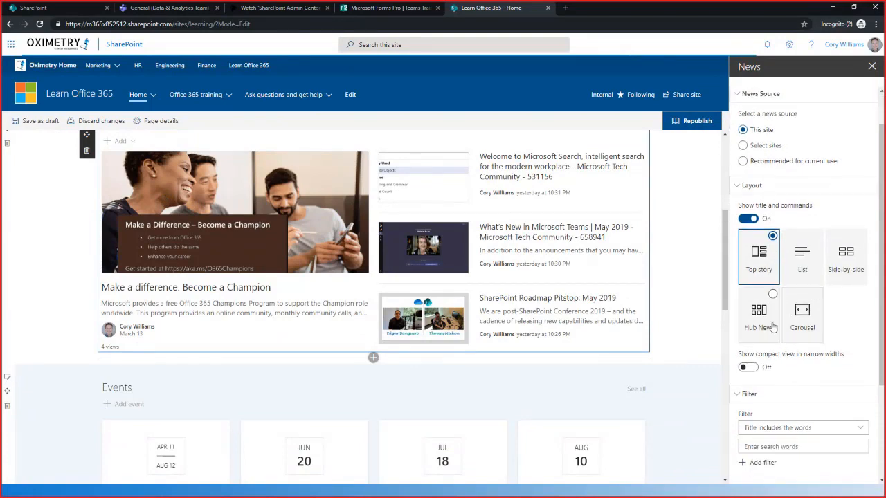
left_click(847, 261)
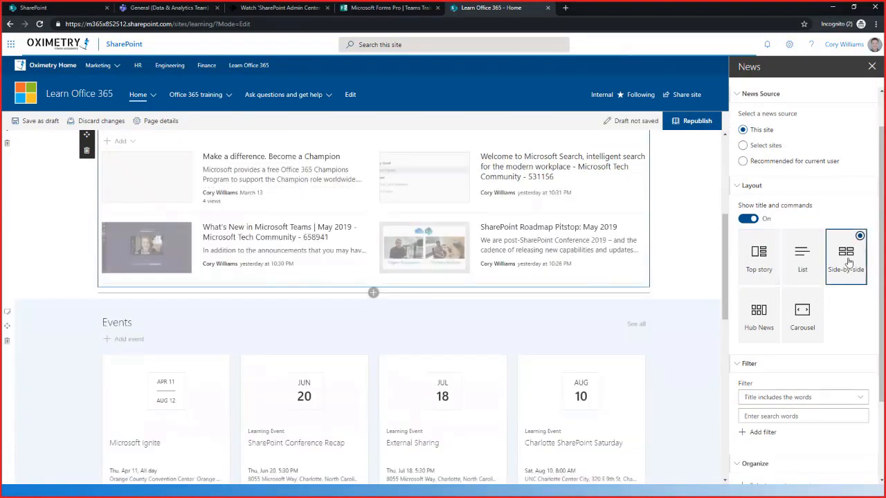
left_click(802, 256)
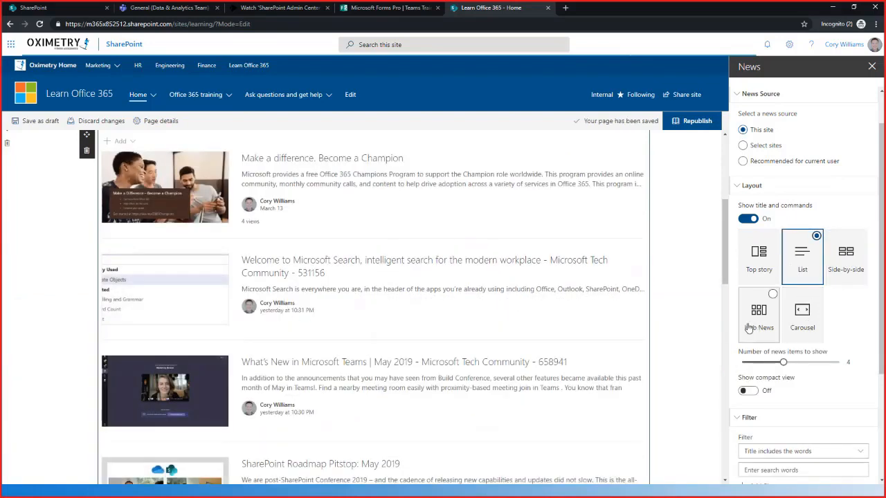
left_click(759, 255)
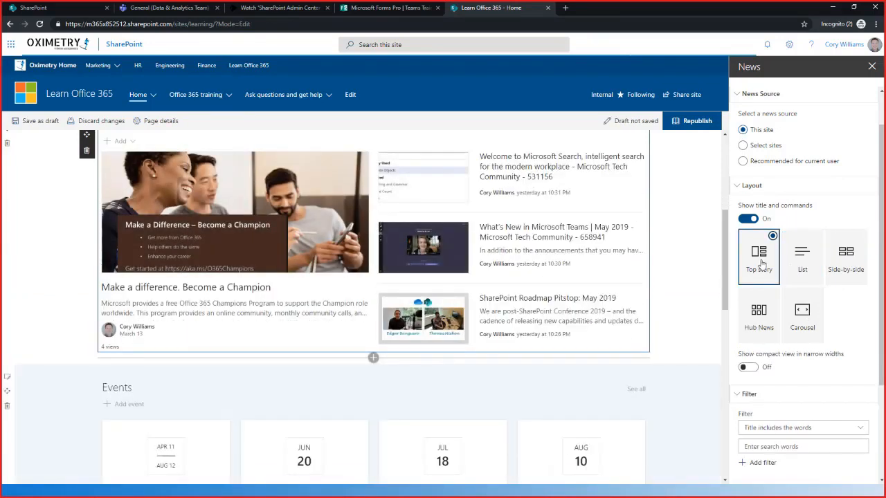
Step: Place the Welcome to Microsoft Search article first in the News web part's news order
scroll(793, 364, "down", 3)
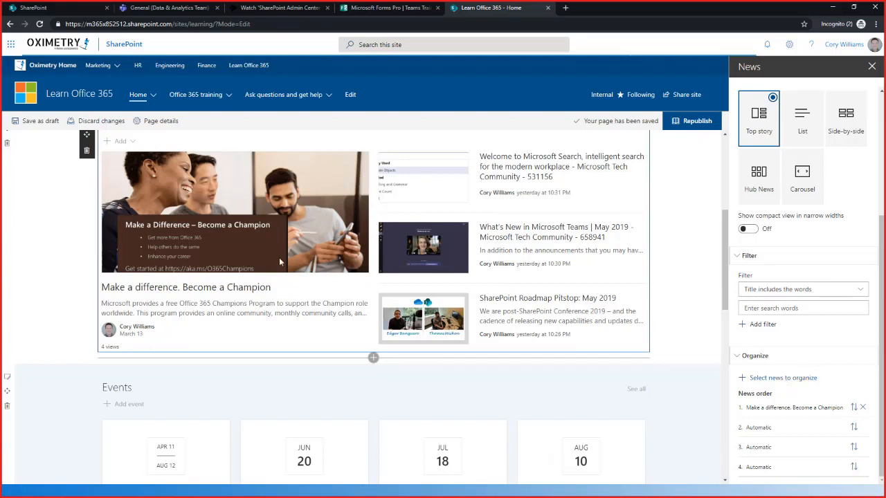
left_click(769, 378)
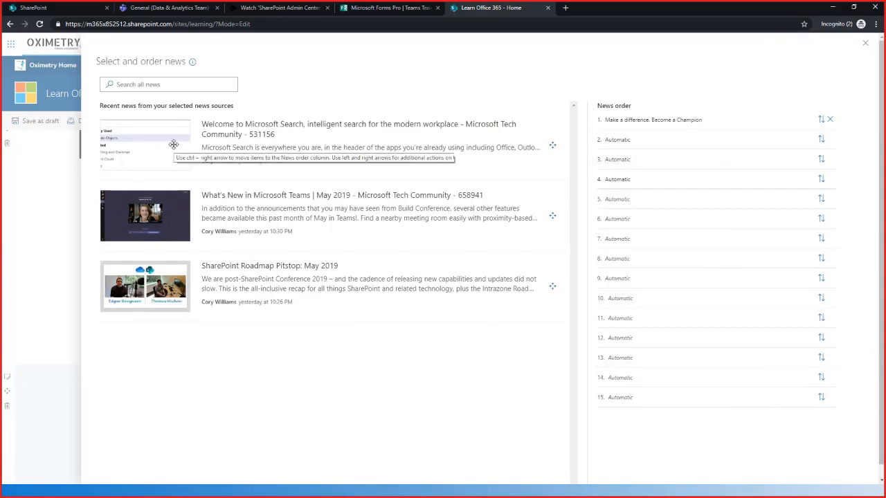
left_click_drag(174, 147, 651, 120)
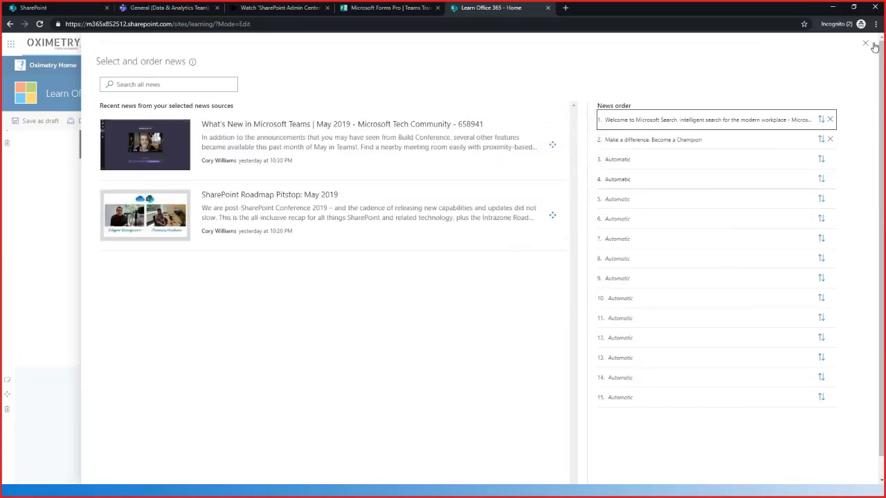
left_click(865, 43)
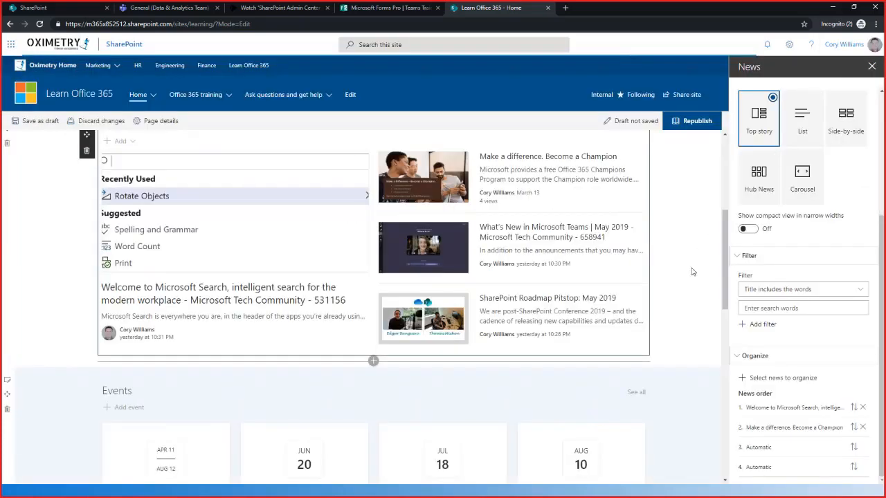
Step: Look through the web parts available for the section above Microsoft Blogs, and dismiss the selection without adding one
scroll(691, 271, "down", 4)
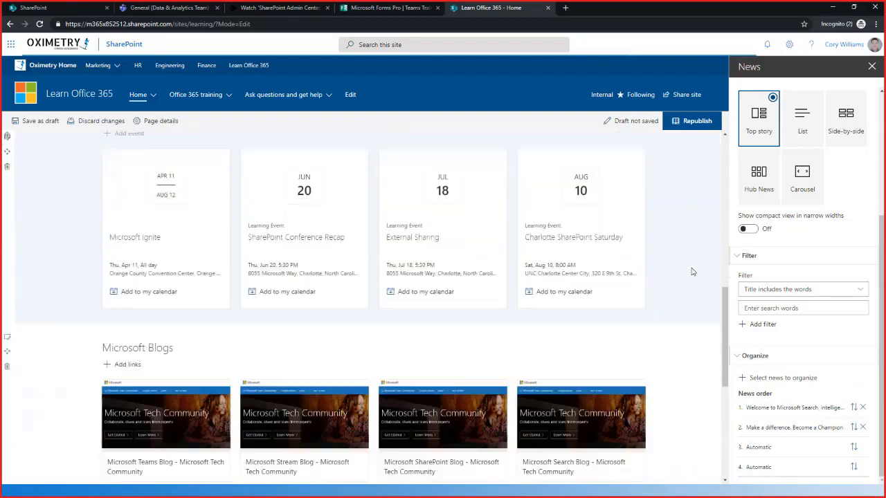
scroll(692, 271, "down", 1)
left_click(203, 303)
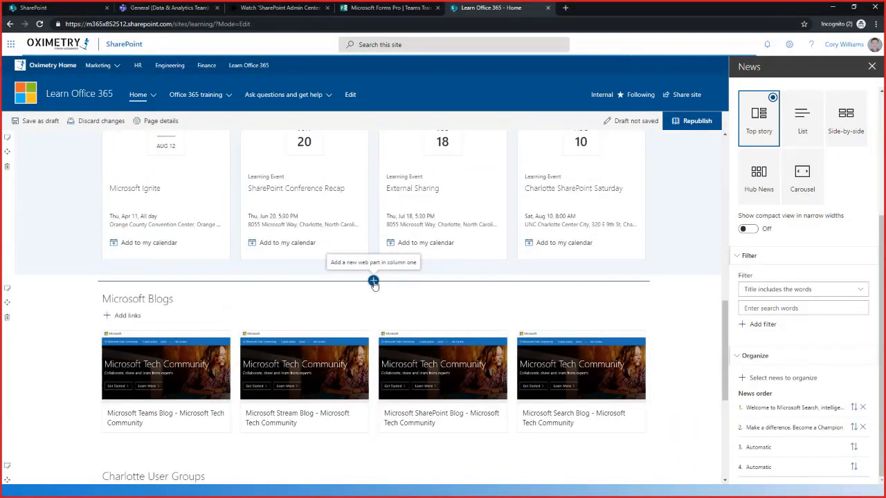
left_click(374, 281)
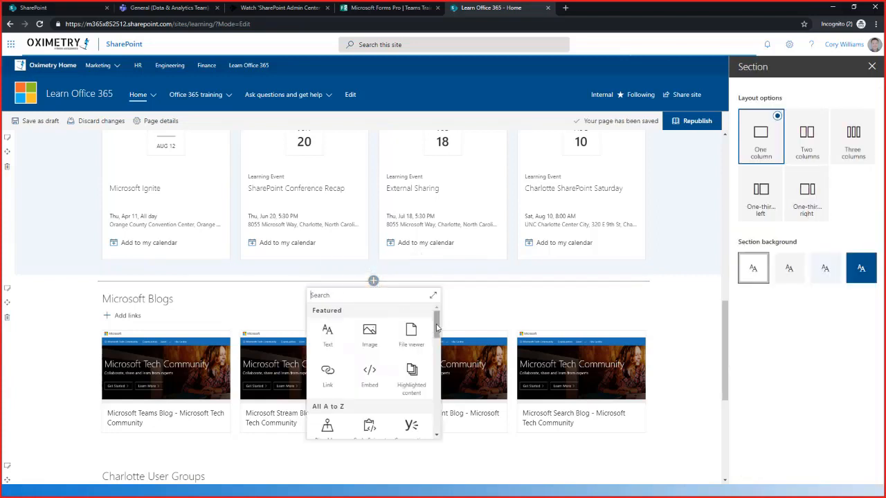
left_click_drag(436, 325, 436, 423)
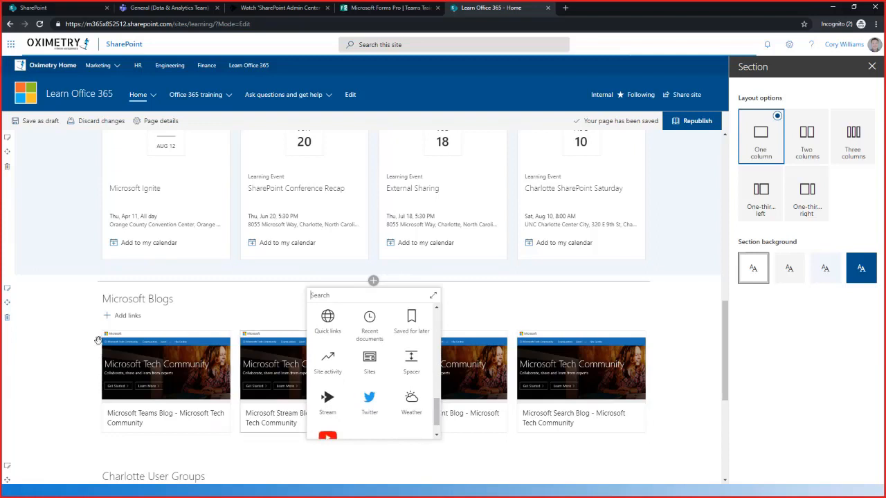
left_click(152, 341)
Step: Display the Quick links settings of the Microsoft Blogs web part, inspect the sources for adding links, and leave without adding any
mouse_move(142, 343)
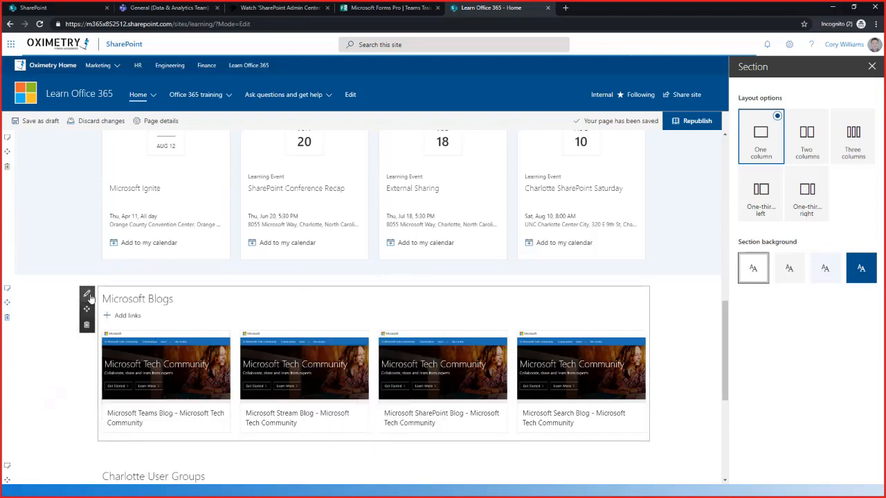
left_click(352, 367)
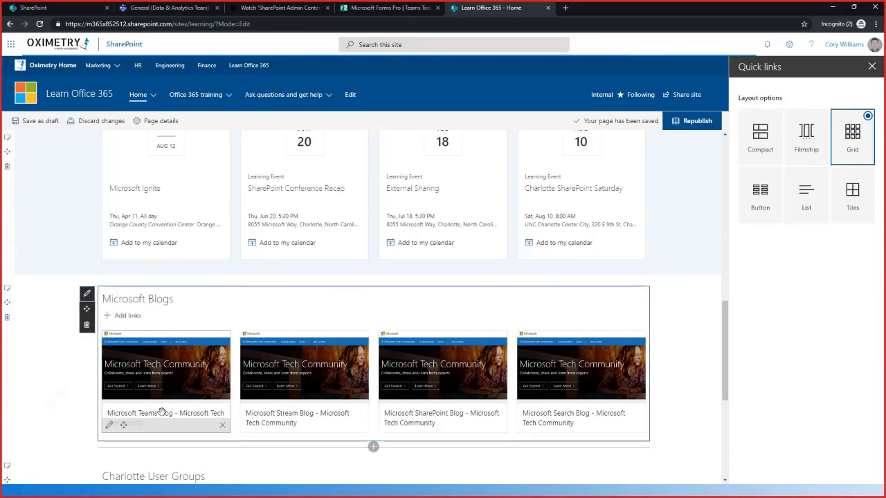
mouse_move(314, 416)
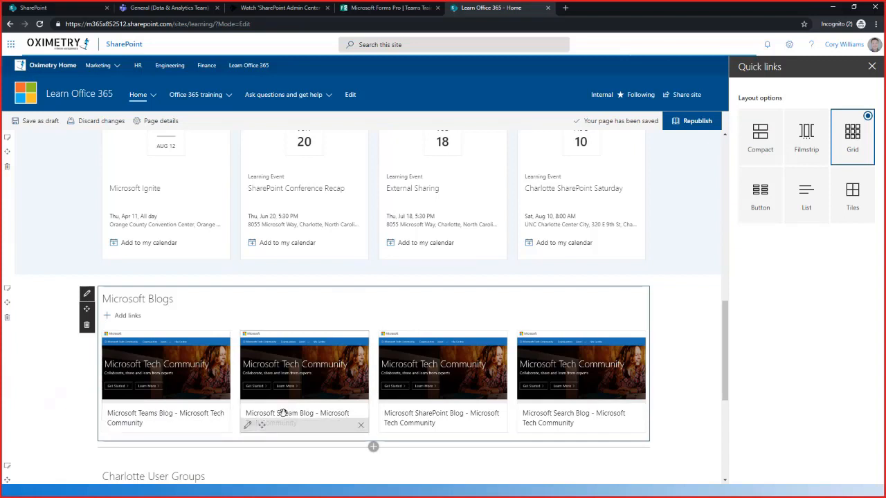
mouse_move(175, 417)
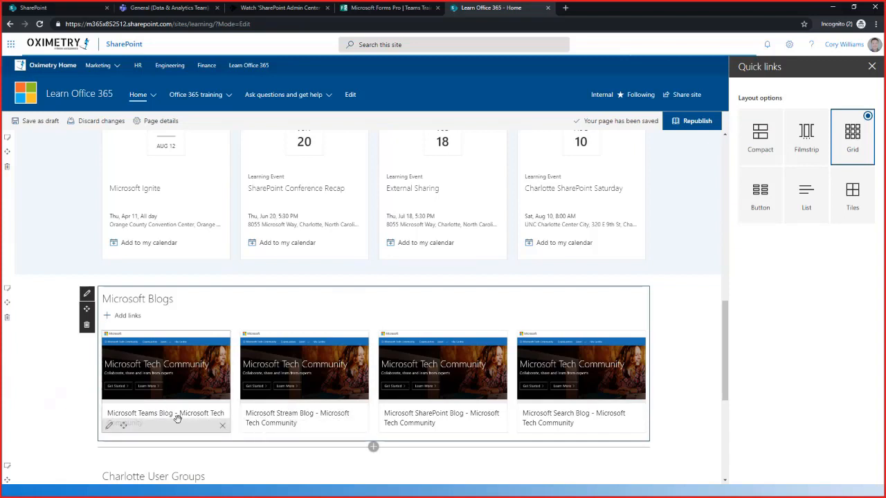
mouse_move(567, 423)
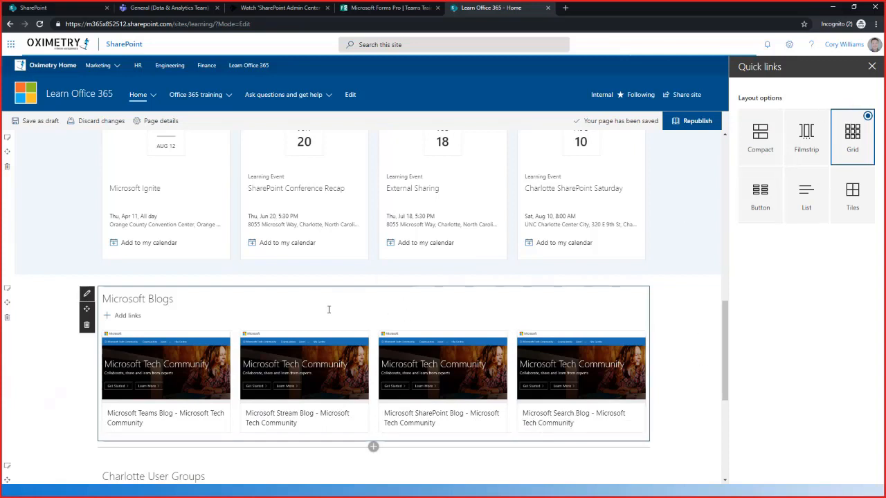
left_click(123, 316)
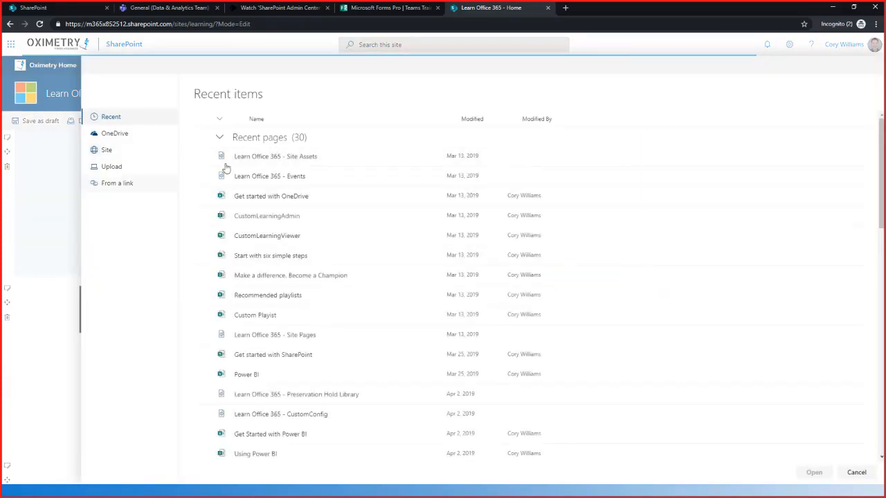
left_click(47, 251)
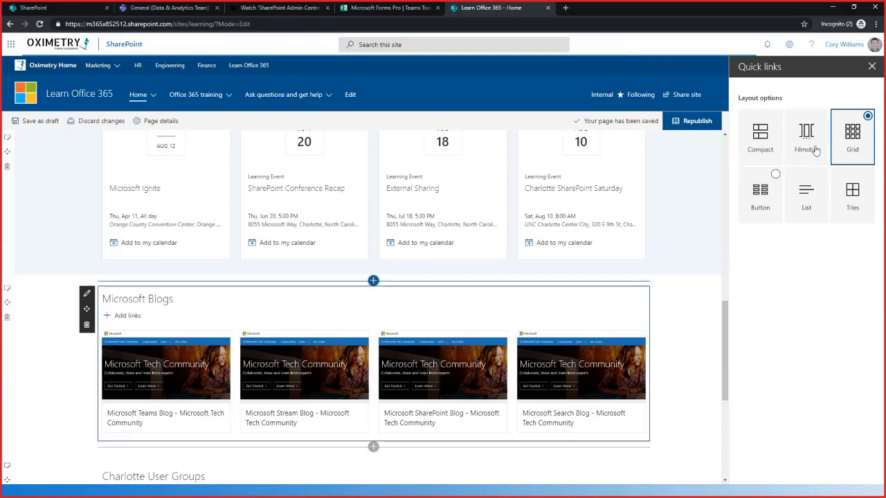
Step: Close the Quick links settings and republish the home page
left_click(872, 67)
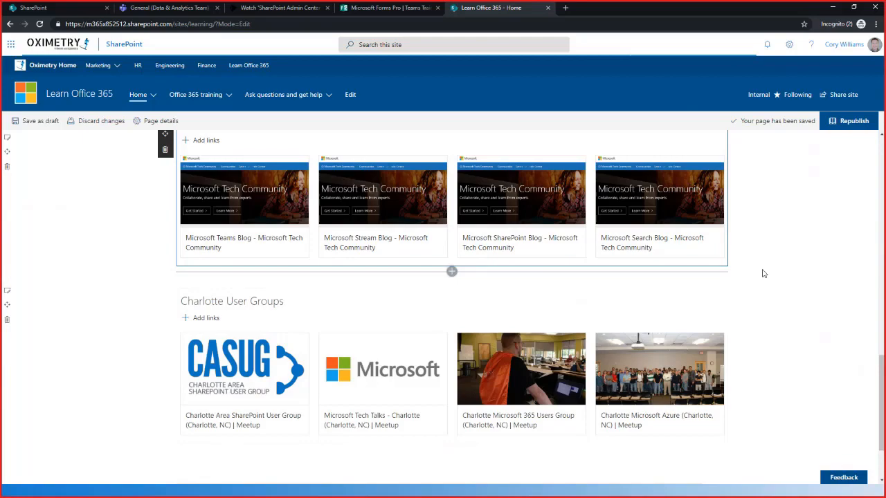
scroll(761, 273, "up", 5)
left_click(836, 123)
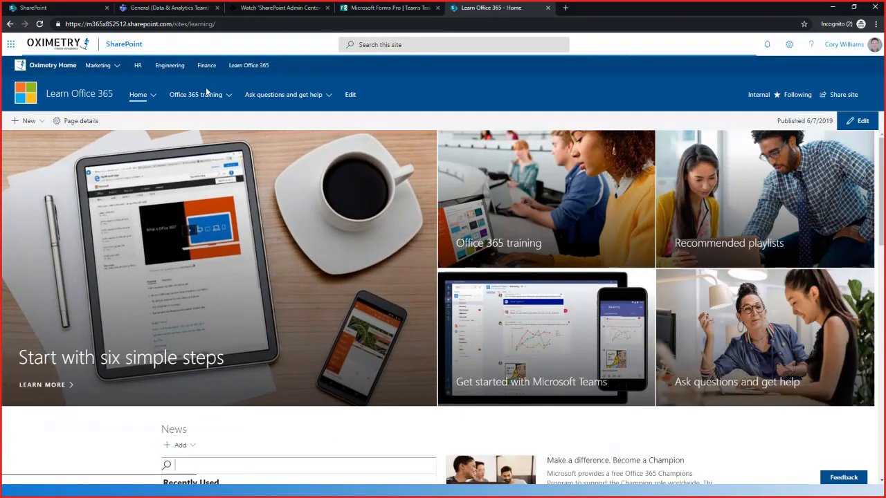
Step: Open the Custom Learning Administration page and look over its Category and Technology listings
mouse_move(151, 98)
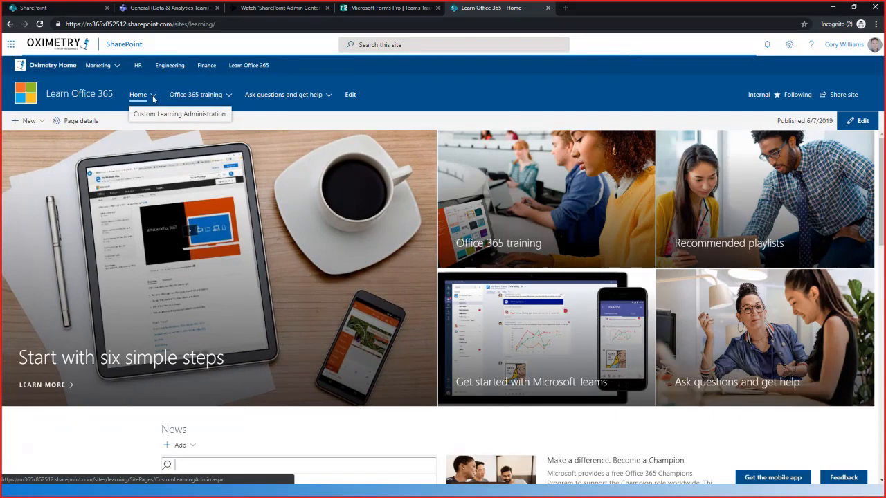
left_click(154, 117)
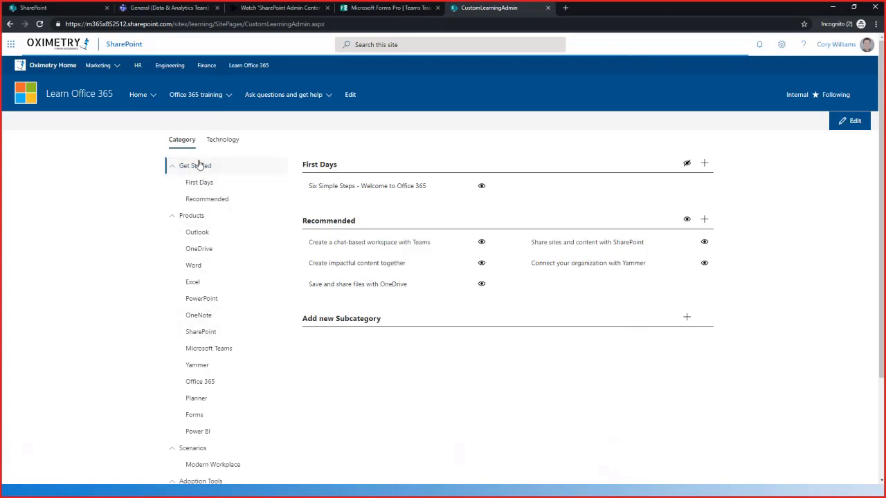
scroll(222, 306, "down", 1)
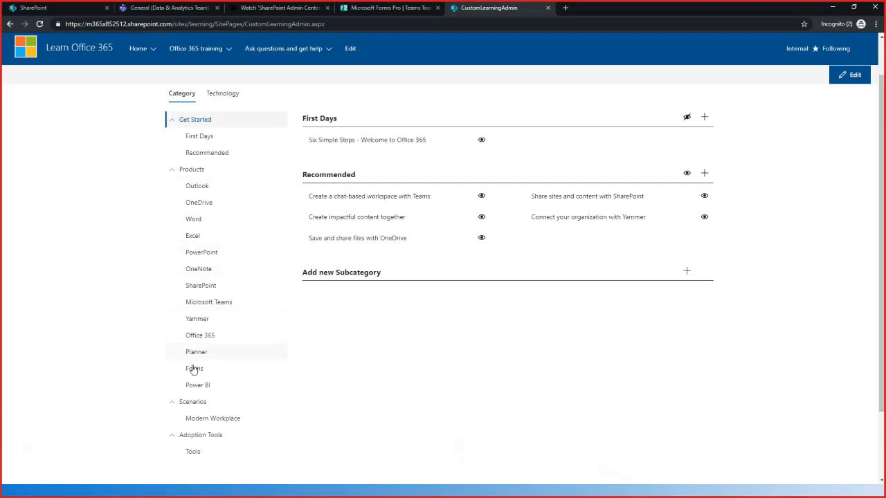
scroll(200, 359, "up", 1)
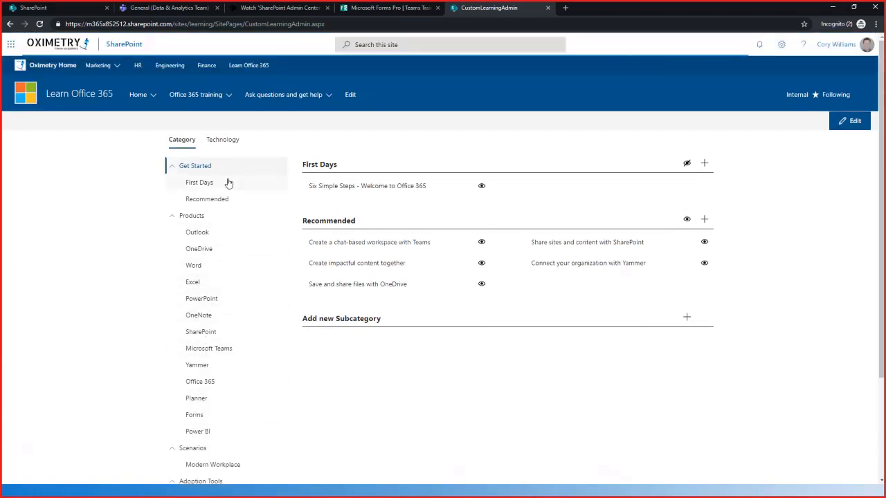
left_click(227, 141)
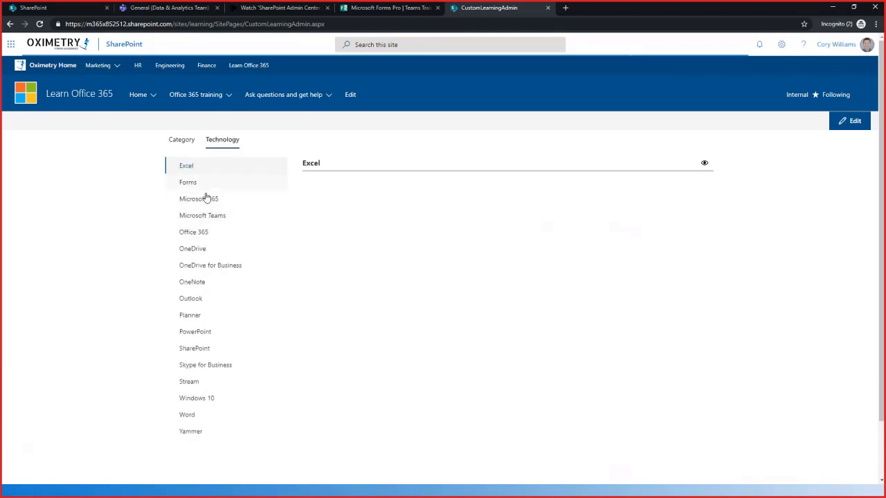
left_click(179, 140)
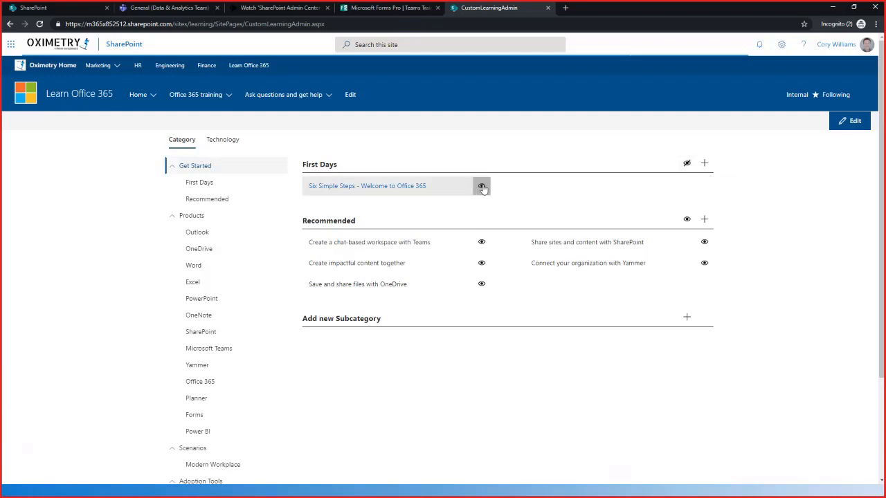
Step: Make the First Days subcategory visible and toggle the visibility of the Create a chat-based workspace with Teams playlist
left_click(687, 166)
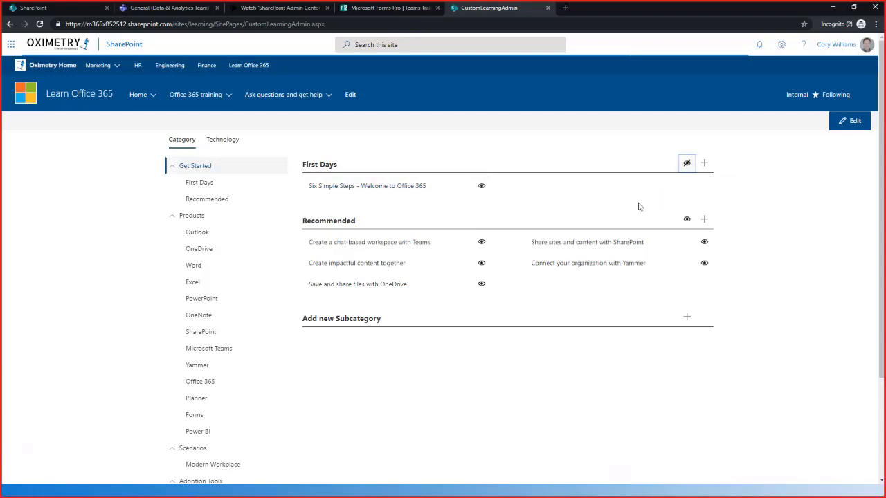
left_click(482, 242)
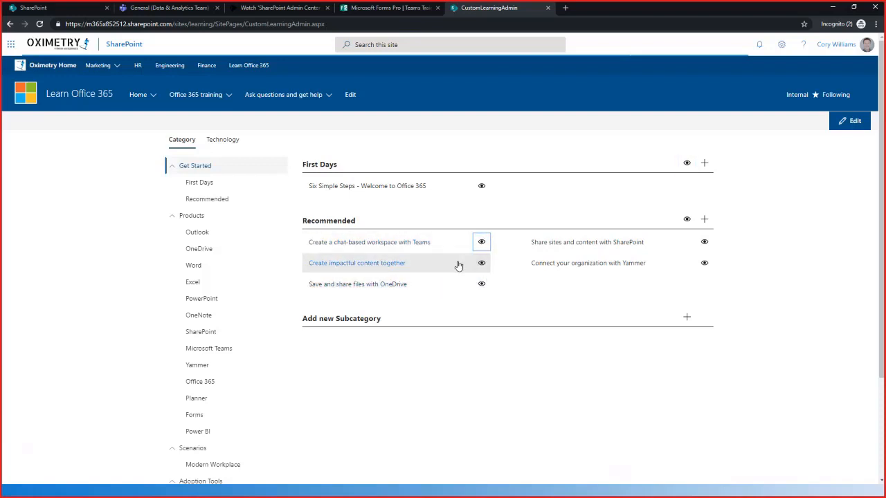
Step: Display the Products category and look over the playlists of its subcategories
left_click(210, 222)
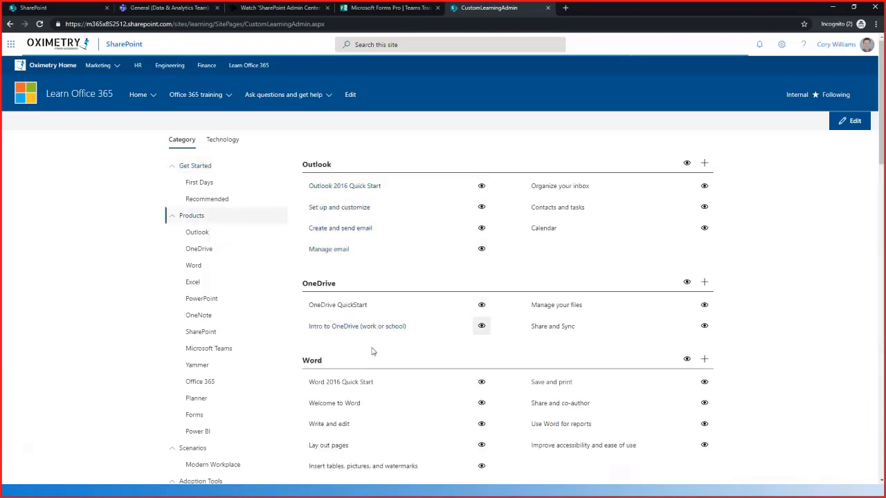
scroll(398, 360, "down", 2)
scroll(409, 377, "down", 2)
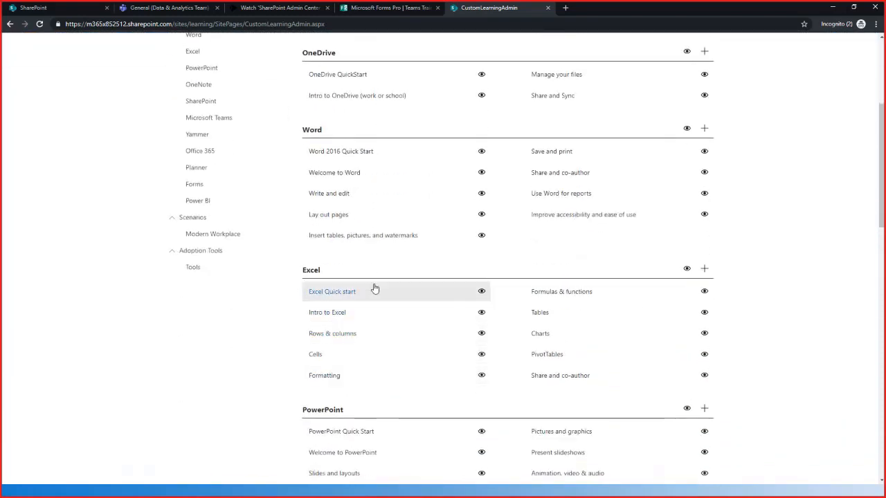
scroll(554, 346, "up", 4)
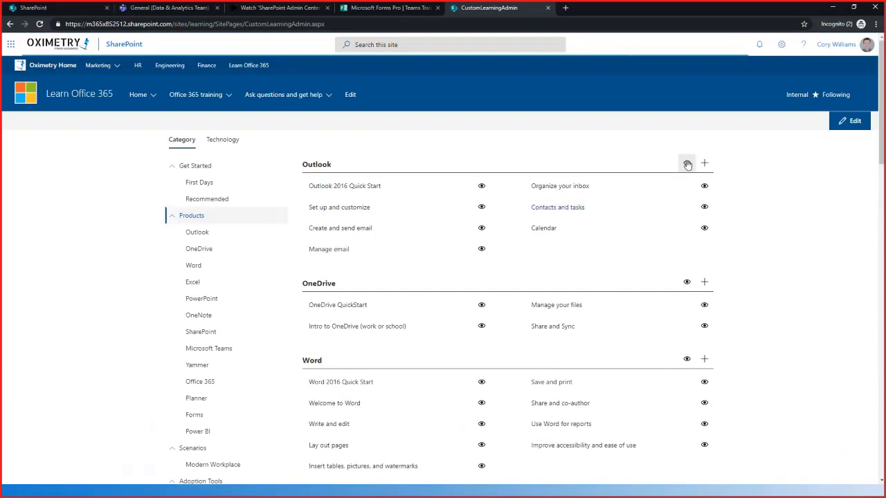
Step: Try hiding and showing the Excel subcategory under Products
scroll(620, 306, "down", 4)
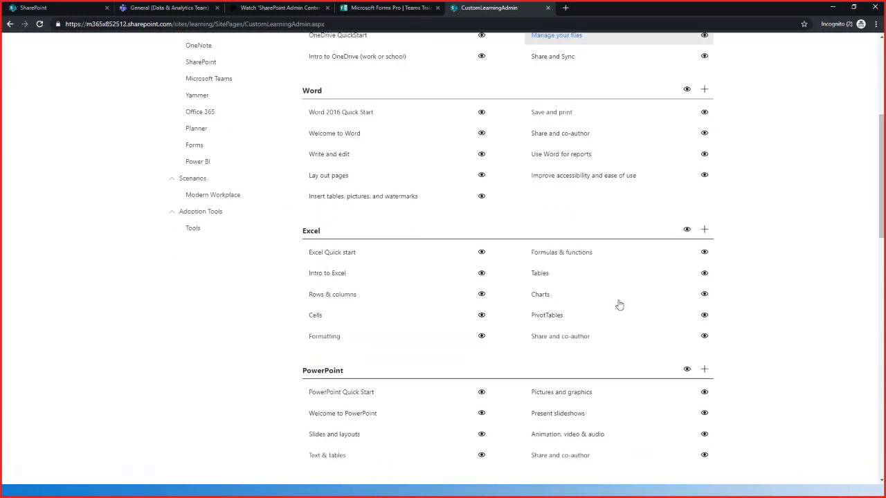
left_click(687, 222)
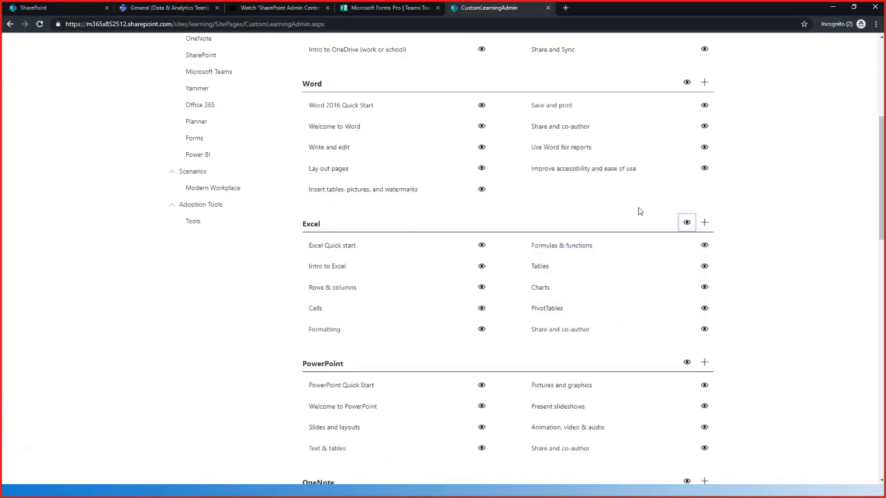
left_click(686, 221)
left_click(687, 224)
scroll(161, 313, "up", 5)
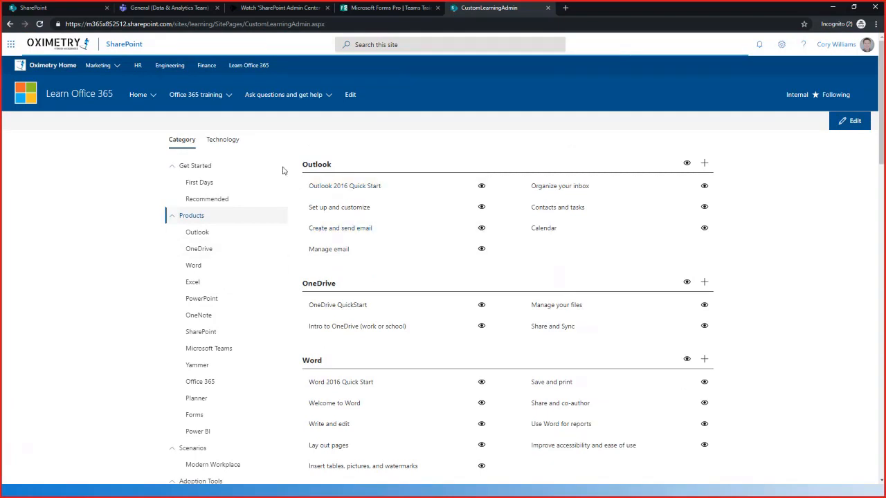
Step: Add a new subcategory named M365 Tips and Tricks to the Get Started category and save it
left_click(229, 169)
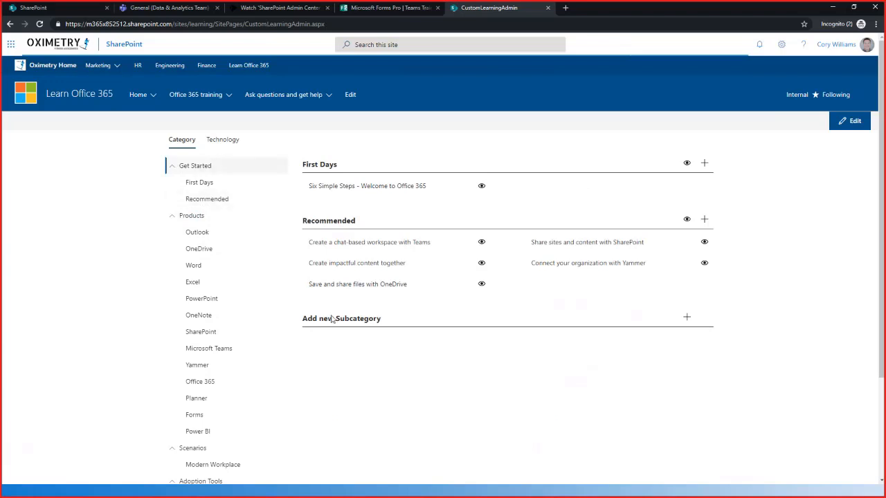
left_click(688, 320)
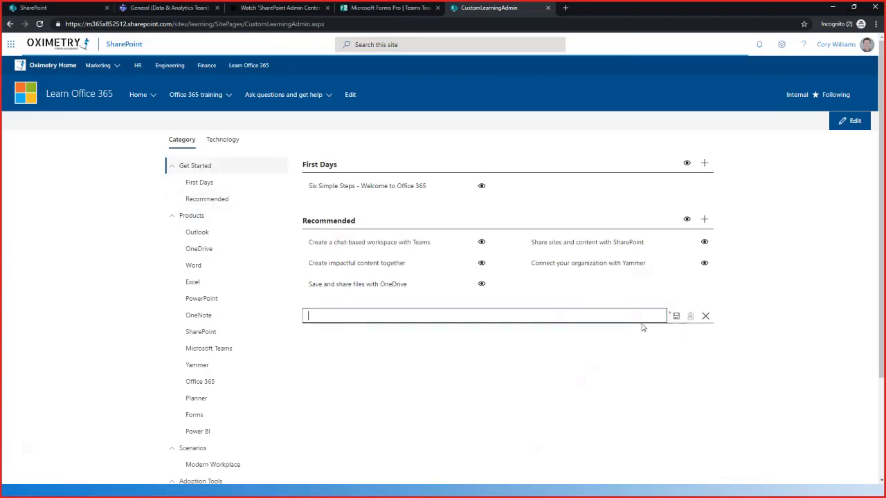
type("M3")
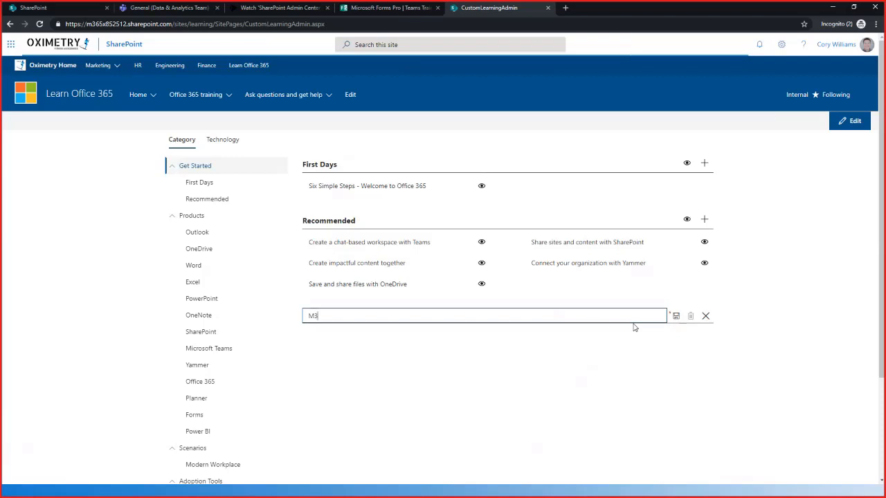
type("65 Tips and Tricks")
left_click(676, 316)
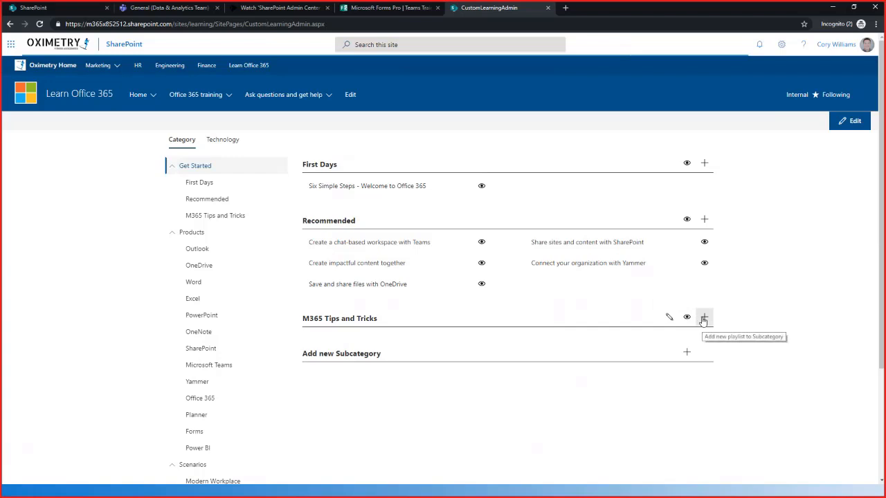
Step: Start a new playlist under M365 Tips and Tricks titled Intro to Windows 10, with the description Learn the basics of Windows 10
left_click(703, 319)
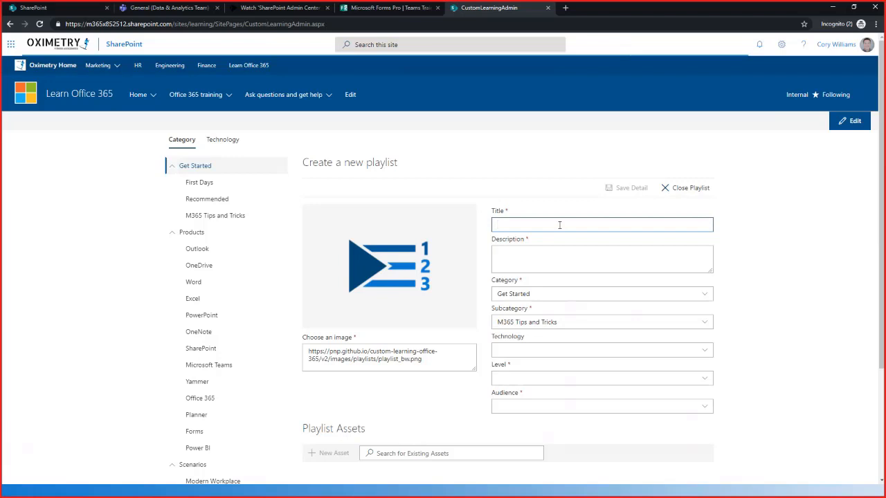
type("Ins")
type("ro to Windows 10")
left_click(523, 253)
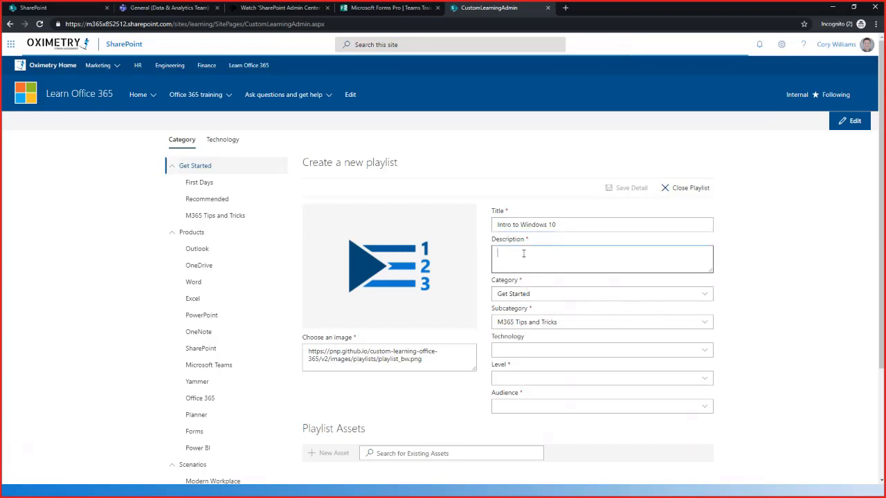
type("Learn the basics of Windows 10")
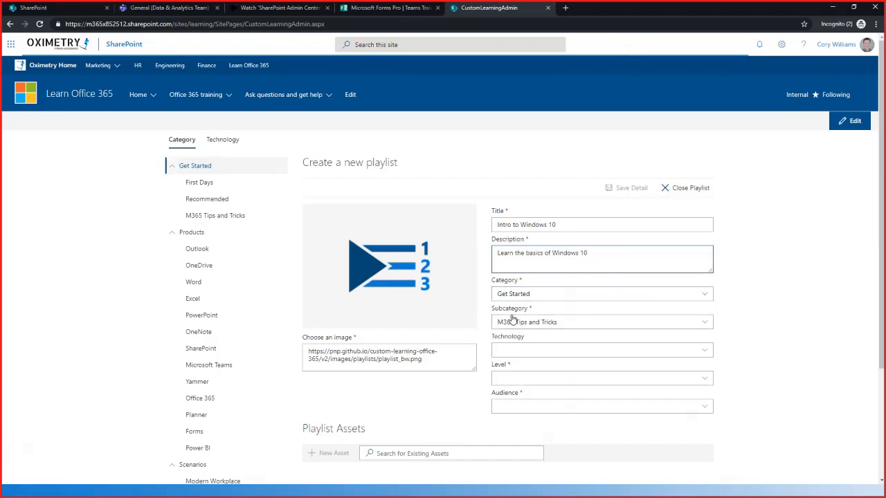
Step: Set the playlist's technology to Windows 10, its level to Beginner and its audience to End User
left_click(522, 353)
scroll(534, 392, "down", 3)
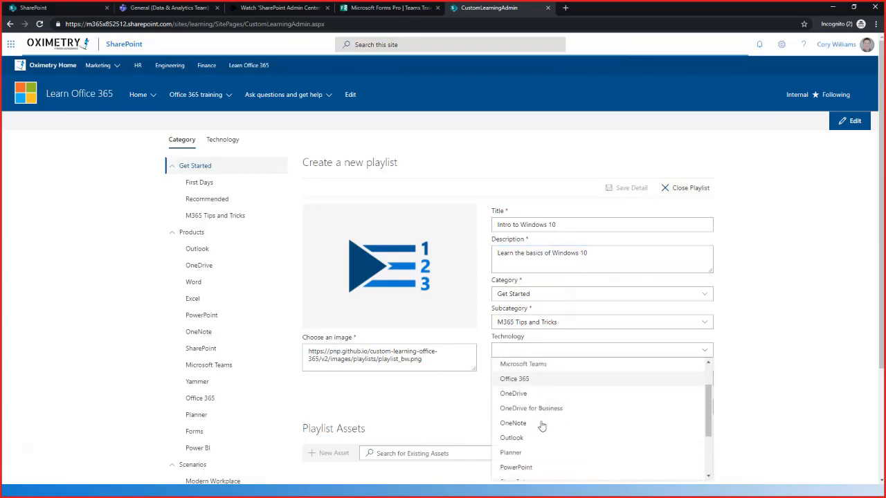
scroll(544, 438, "down", 1)
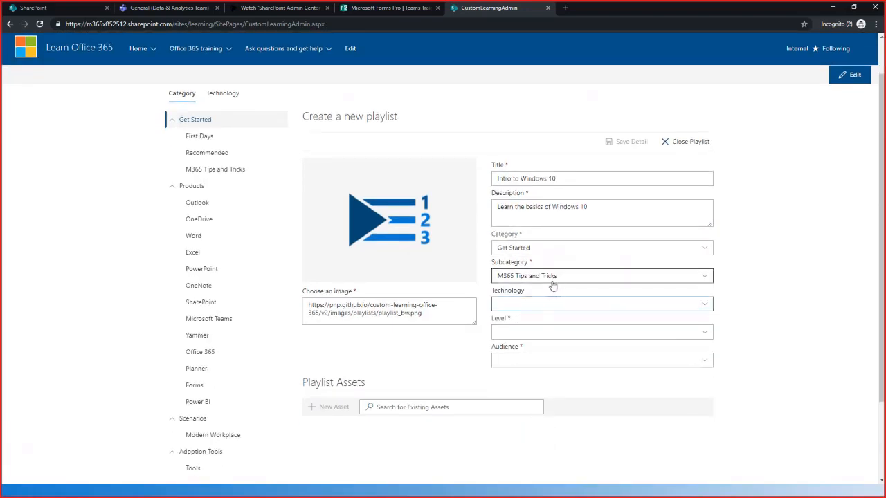
left_click(550, 307)
scroll(519, 452, "down", 3)
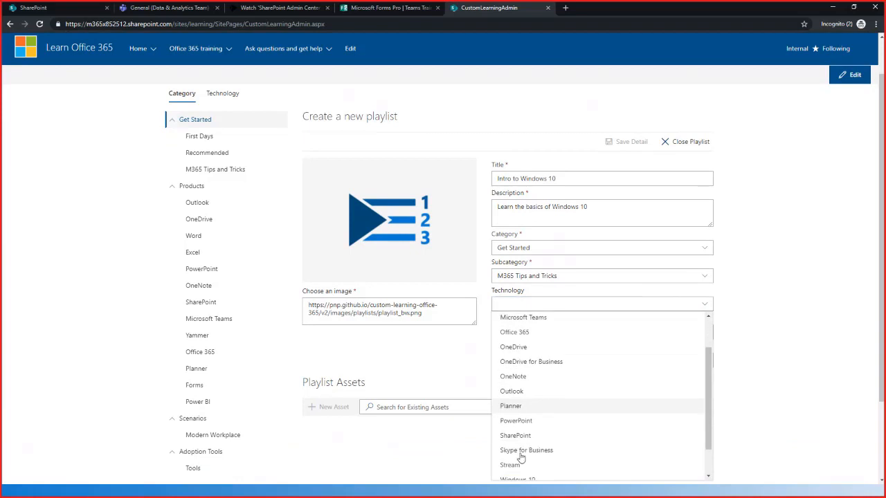
left_click(522, 444)
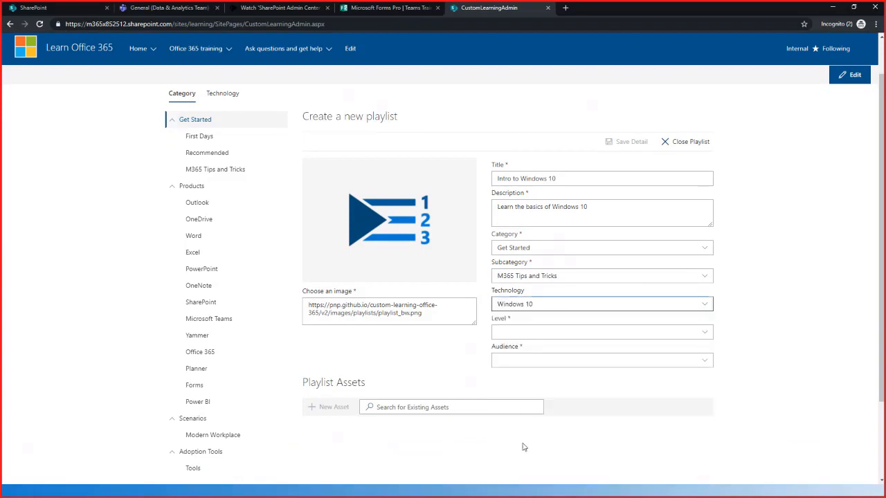
left_click(546, 335)
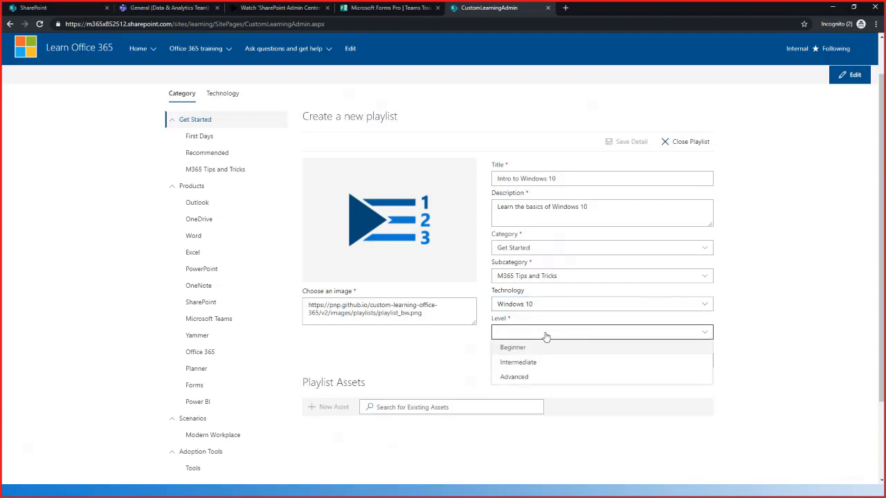
left_click(535, 347)
left_click(532, 360)
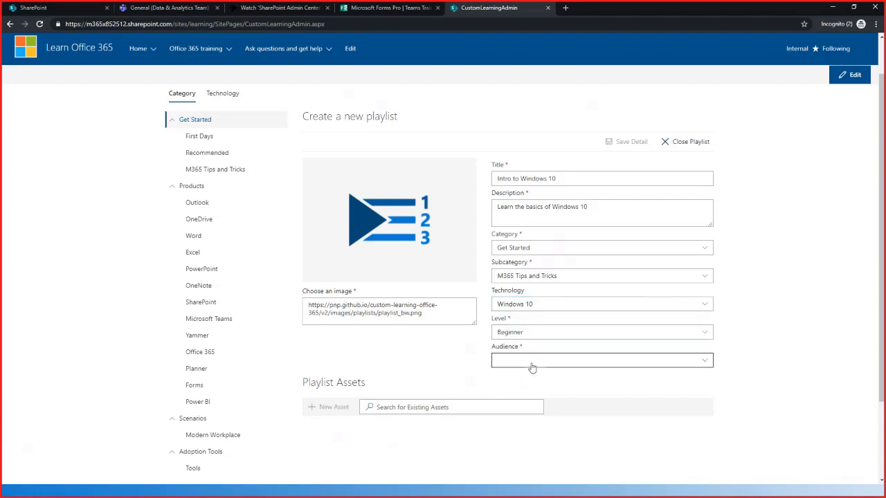
left_click(522, 470)
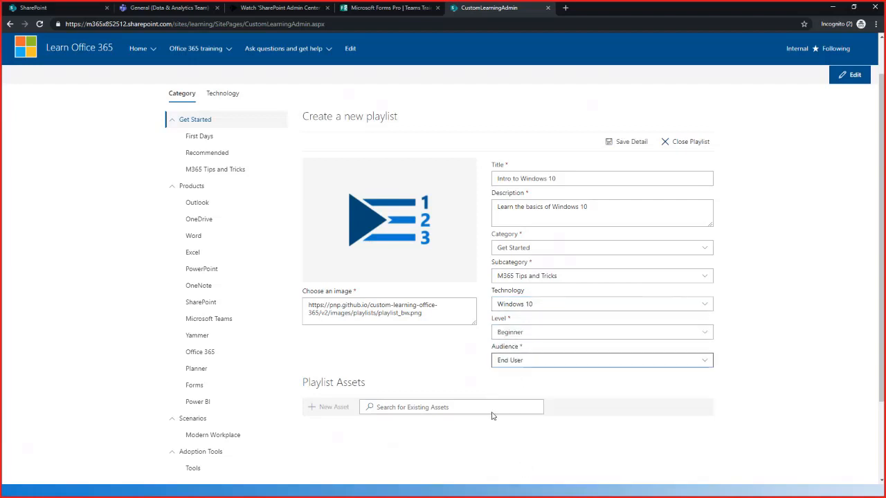
Step: Review the playlist's image address and save the playlist details with the default image
scroll(583, 483, "down", 1)
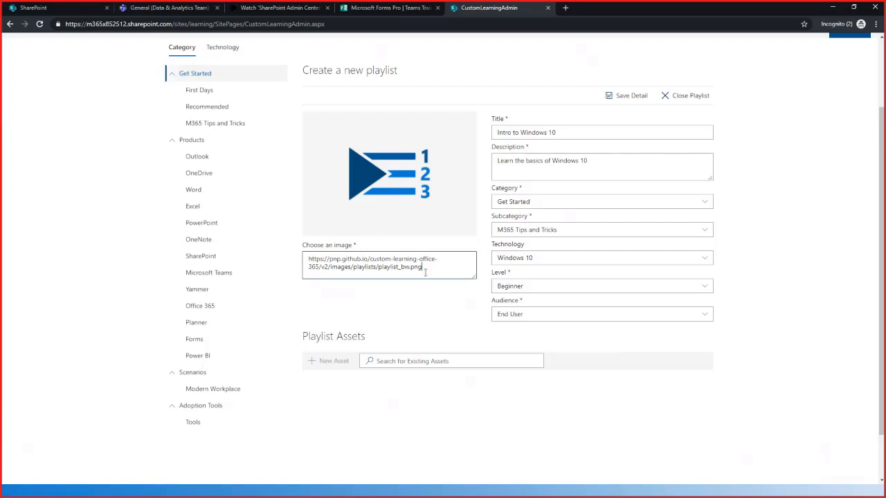
left_click_drag(425, 272, 311, 258)
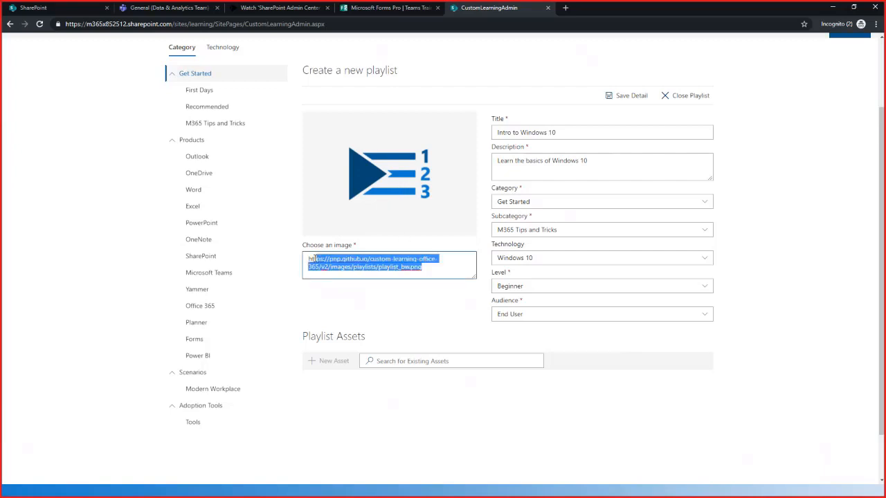
left_click(616, 97)
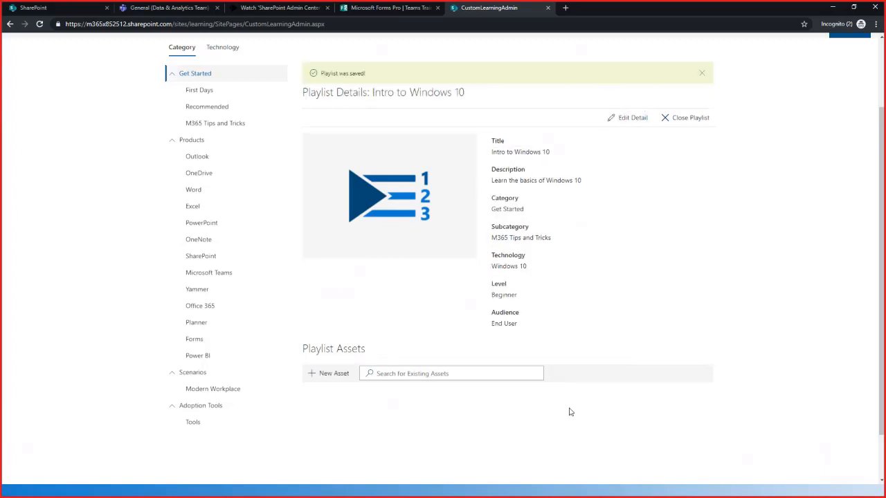
Step: Search the existing assets for Windows in the Intro to Windows 10 playlist
scroll(623, 346, "down", 1)
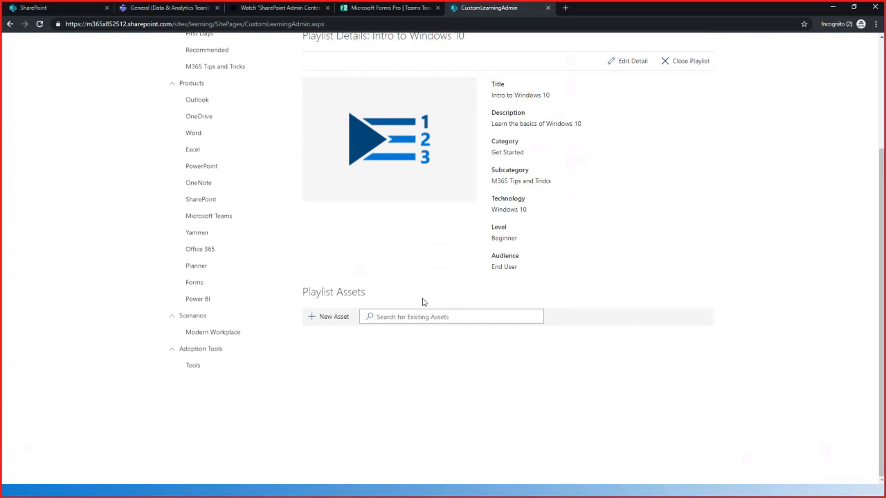
left_click(377, 316)
scroll(514, 325, "down", 1)
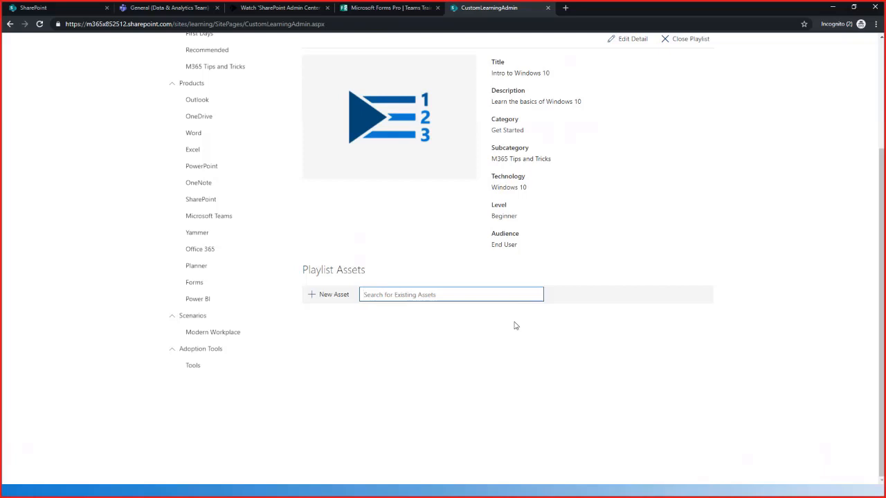
type("Te")
key("BackSpace")
type("Windows")
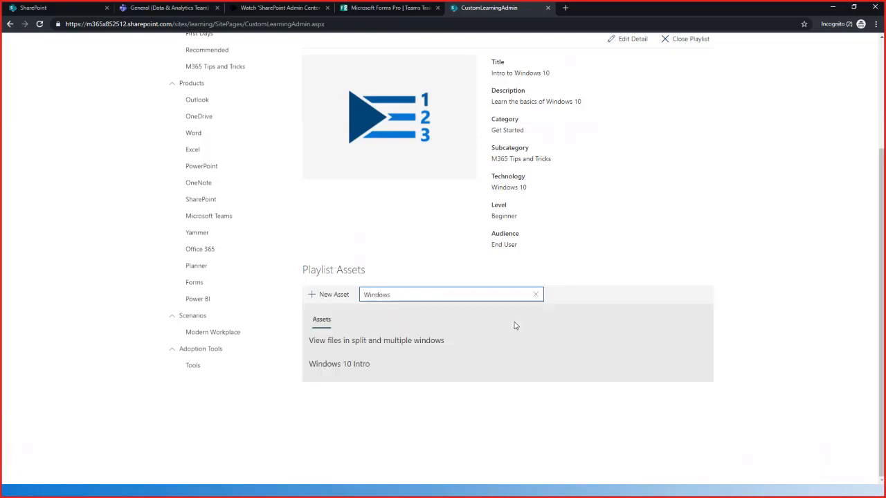
Step: Search the existing assets for Teams and add the second Add tools with tabs asset to the playlist
double_click(388, 295)
type("Teams")
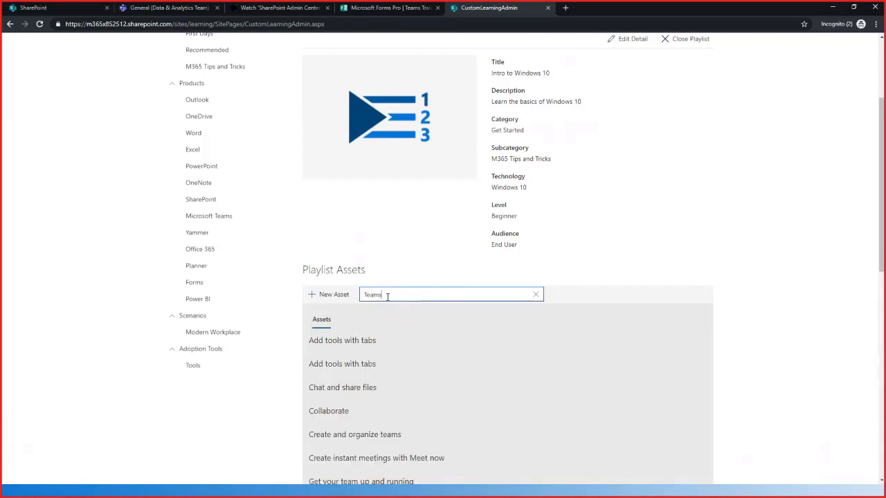
scroll(415, 471, "down", 2)
scroll(425, 418, "down", 2)
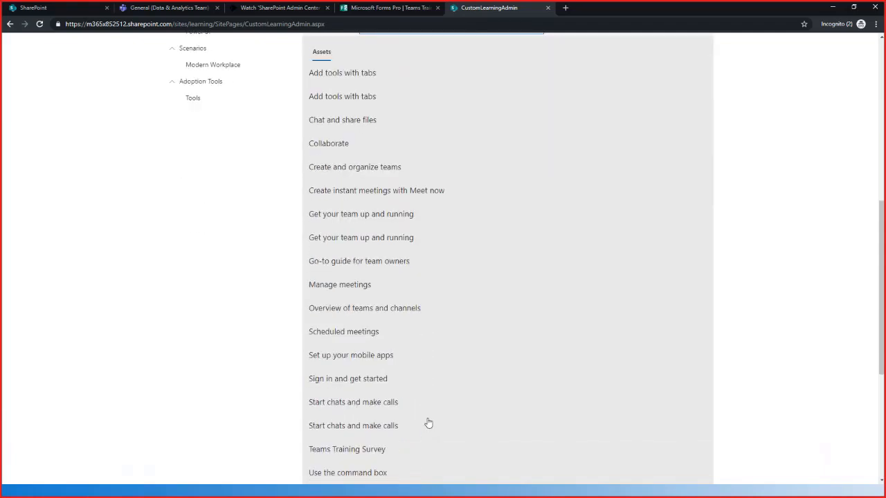
scroll(425, 421, "up", 5)
double_click(411, 340)
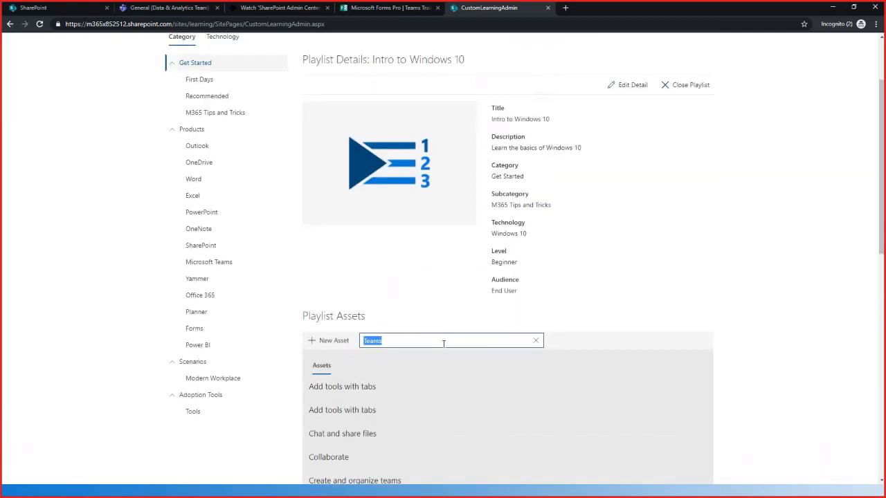
left_click(358, 411)
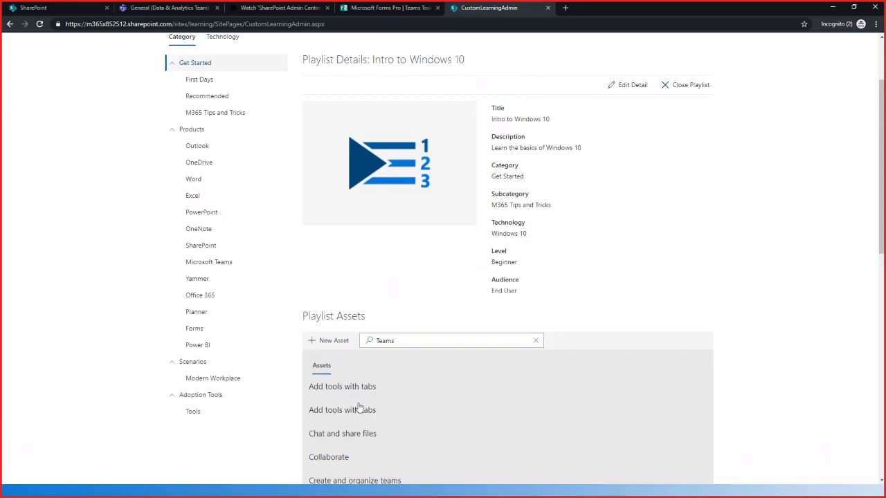
left_click(357, 411)
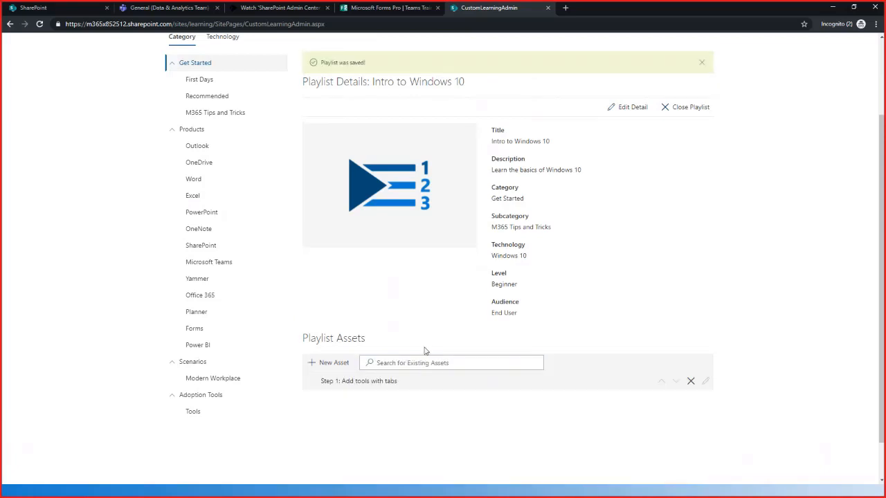
Step: Search the existing assets for Teams again and add Chat and share files to the playlist
left_click(425, 363)
type("Teams")
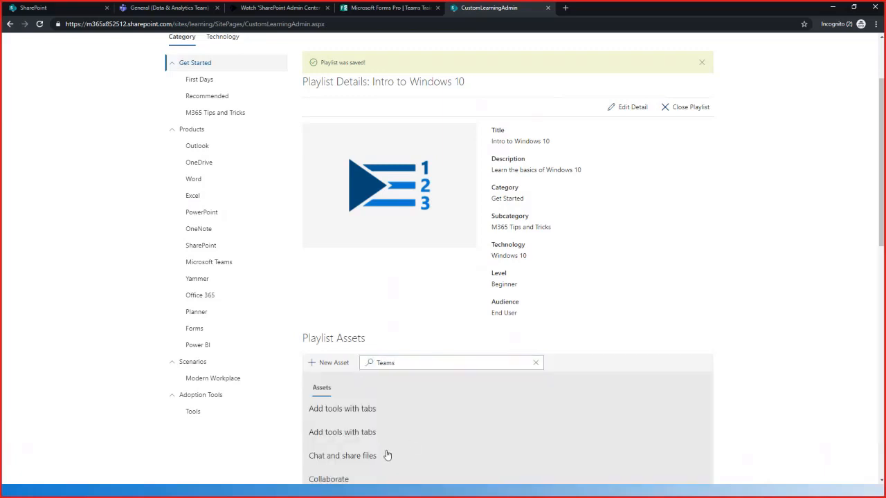
left_click(376, 457)
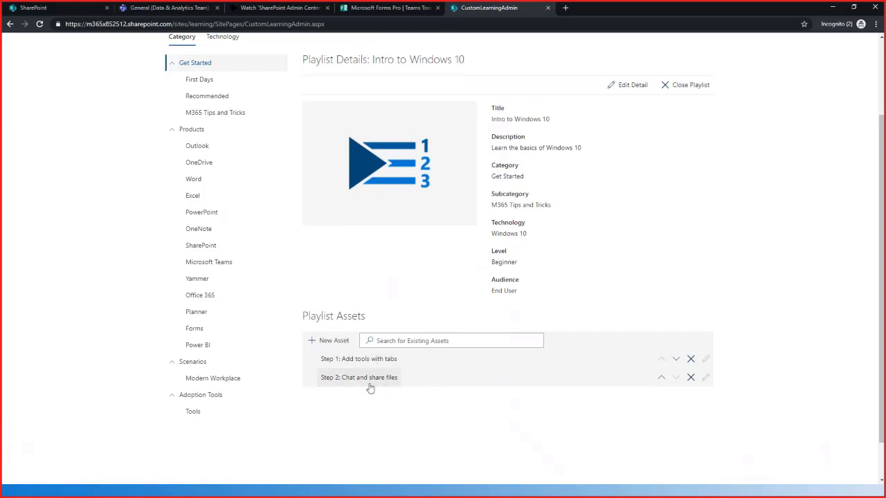
Step: Try moving the Chat and share files asset above Add tools with tabs, and return it to second place
left_click(659, 380)
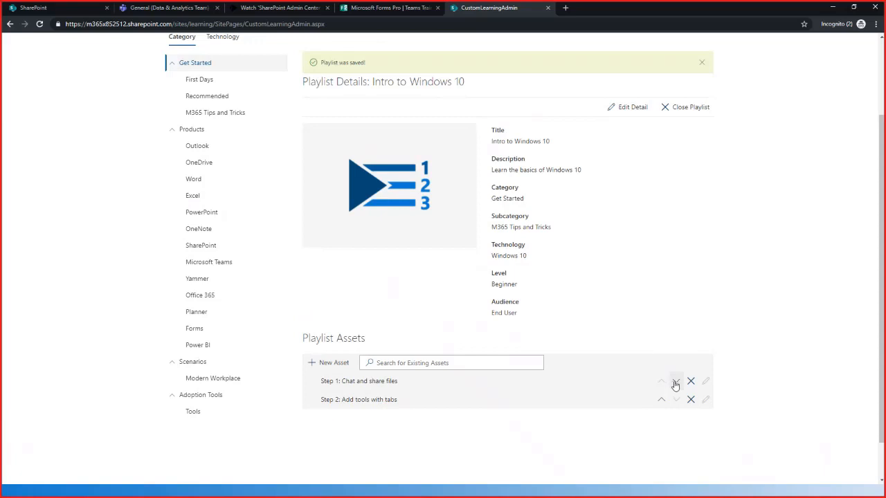
left_click(676, 383)
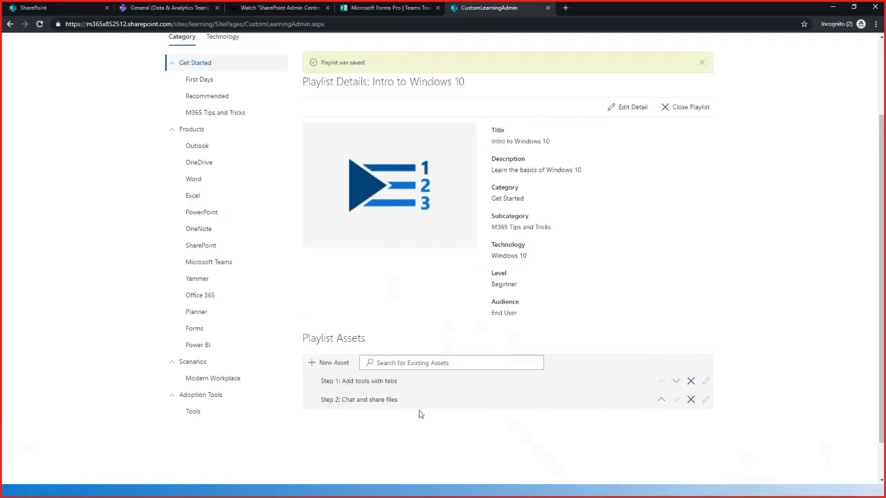
Step: Start a new playlist asset titled Windows 10 Desktop and create a new asset page for it in the Site Pages library
scroll(420, 411, "down", 1)
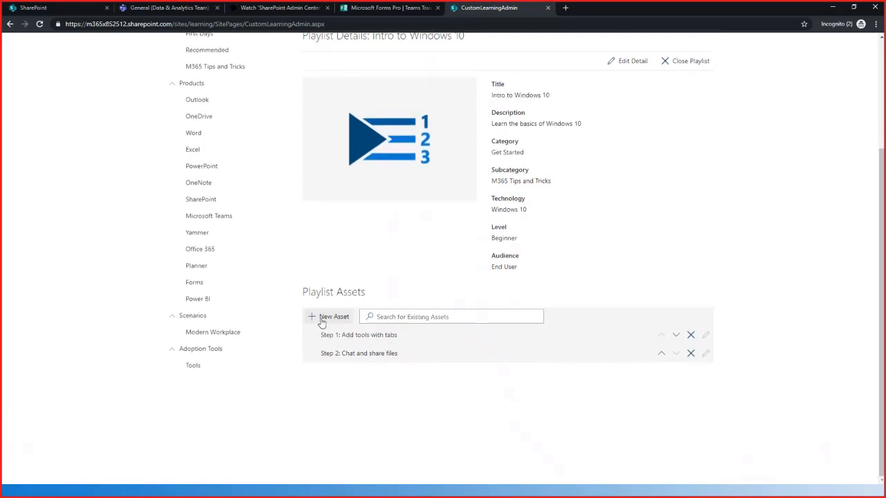
left_click(330, 297)
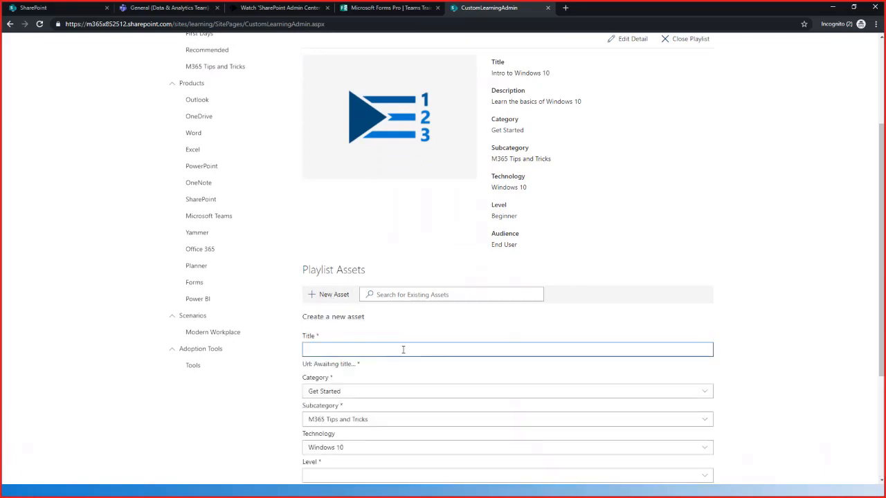
type("Windows 10 ")
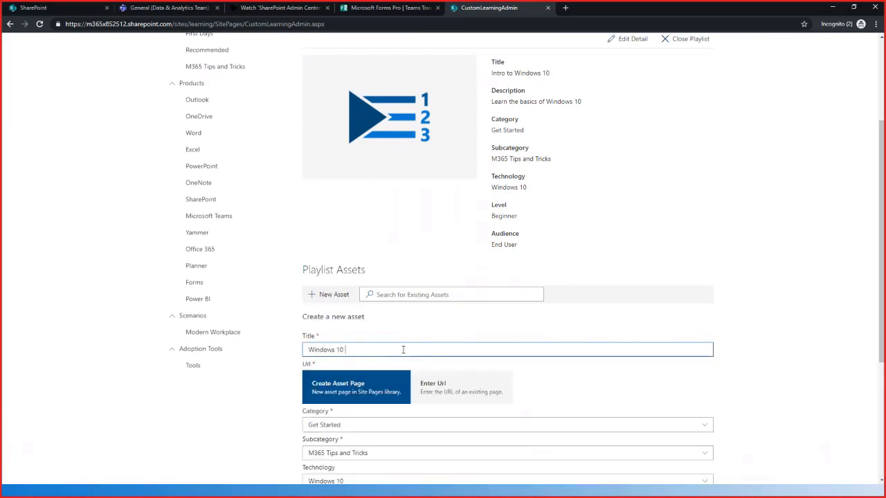
type("Desktop")
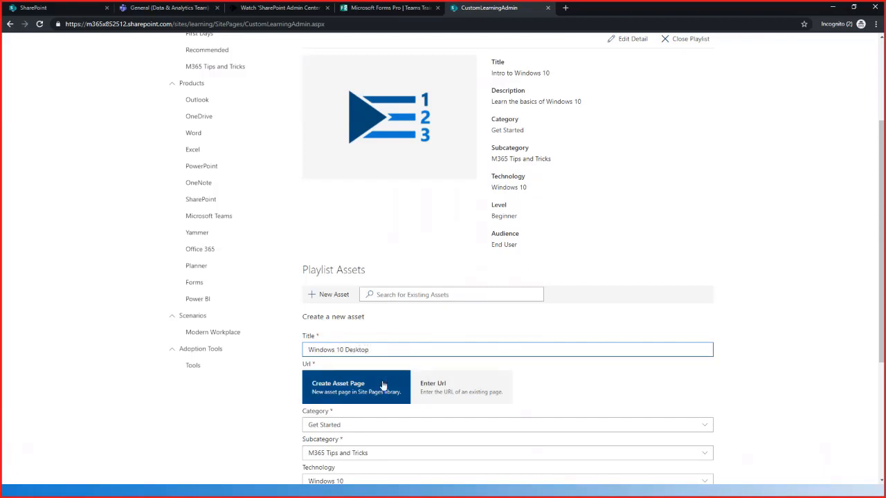
scroll(381, 385, "down", 1)
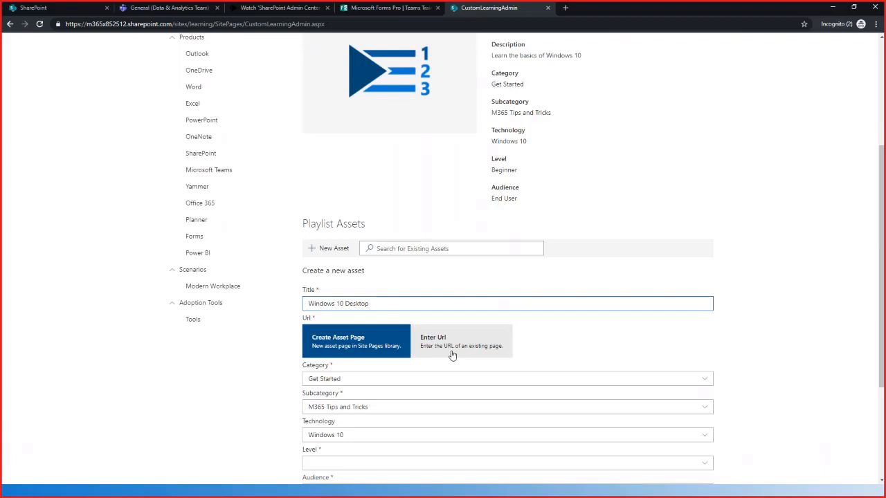
left_click(334, 348)
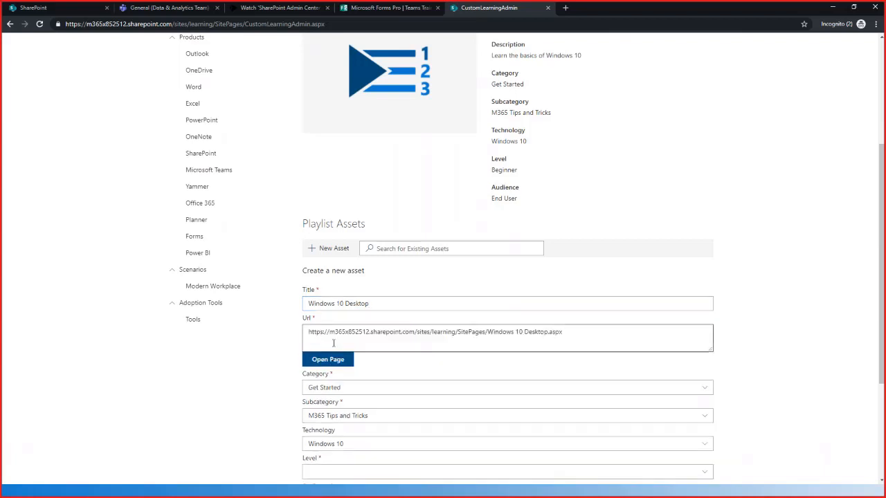
Step: Open the Windows 10 Desktop asset page for editing and add a Stream web part to its empty section
left_click_drag(567, 333, 308, 334)
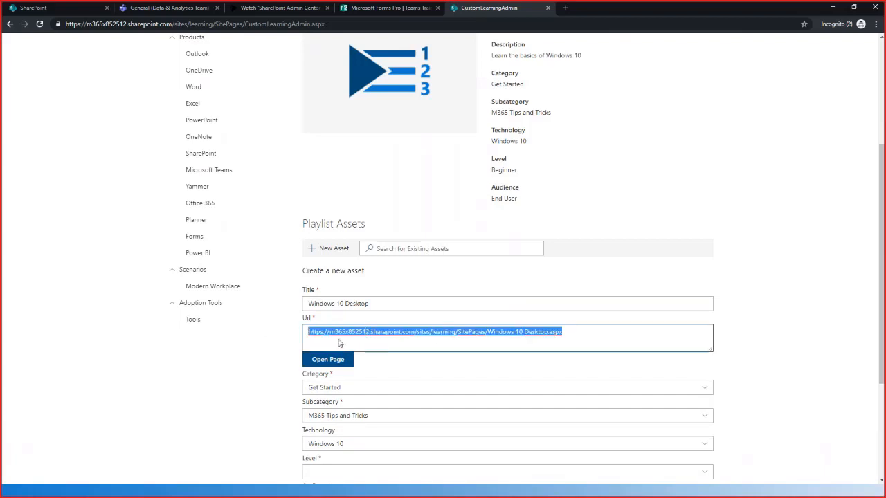
left_click(579, 336)
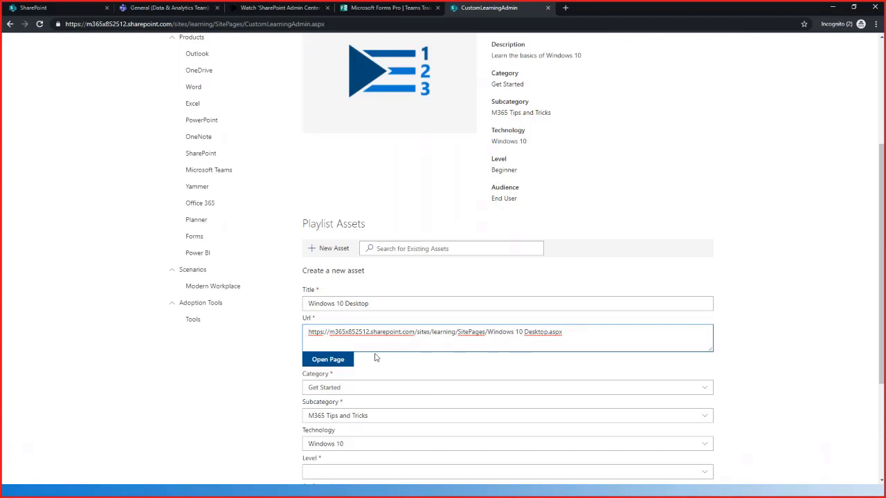
left_click(322, 360)
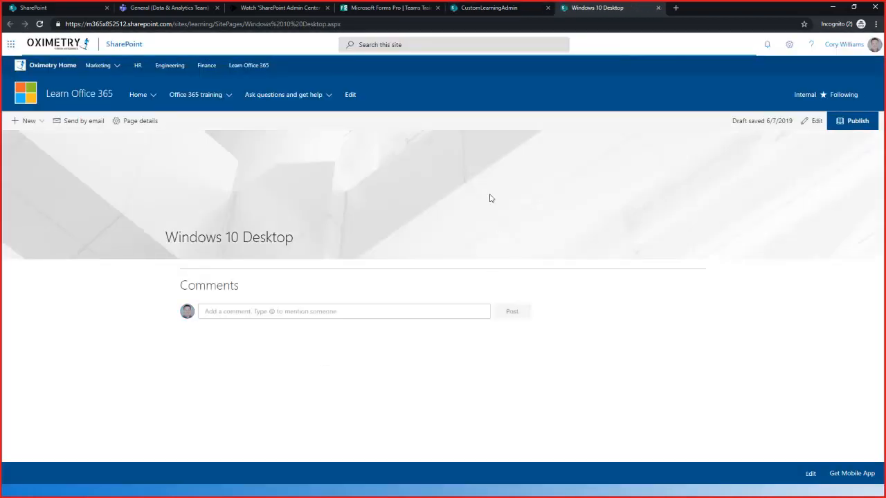
left_click(814, 121)
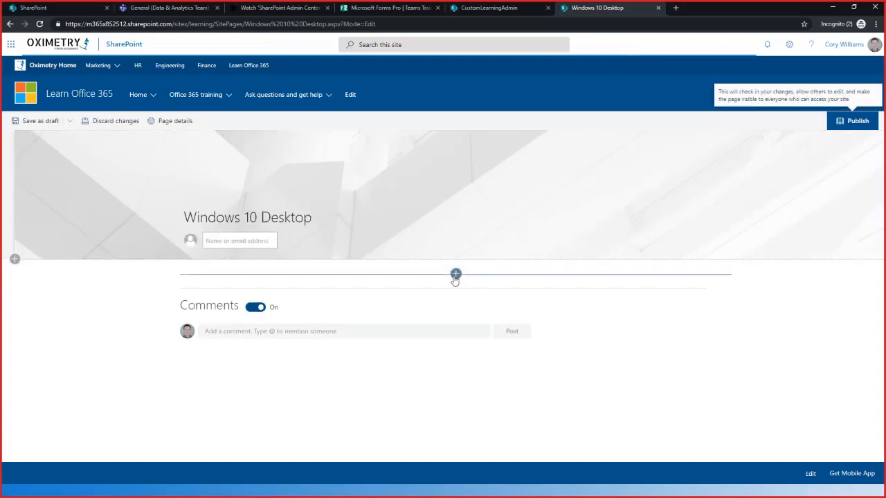
left_click(455, 274)
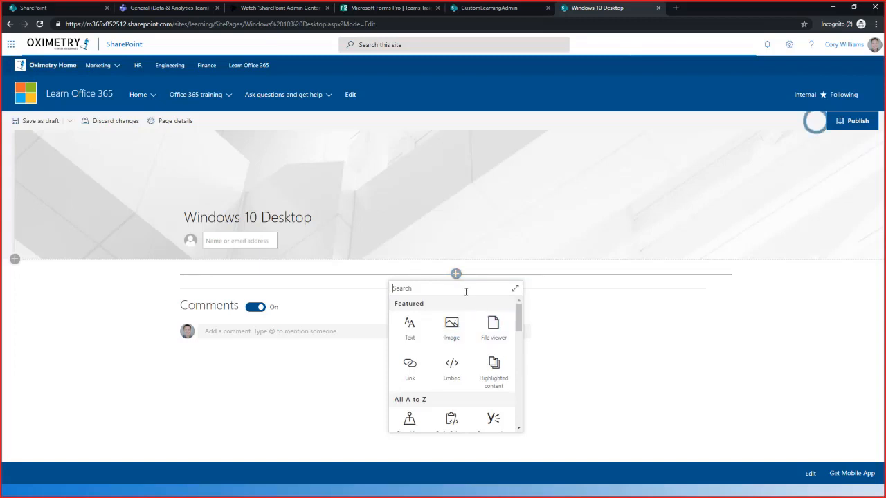
type("stream")
left_click(409, 326)
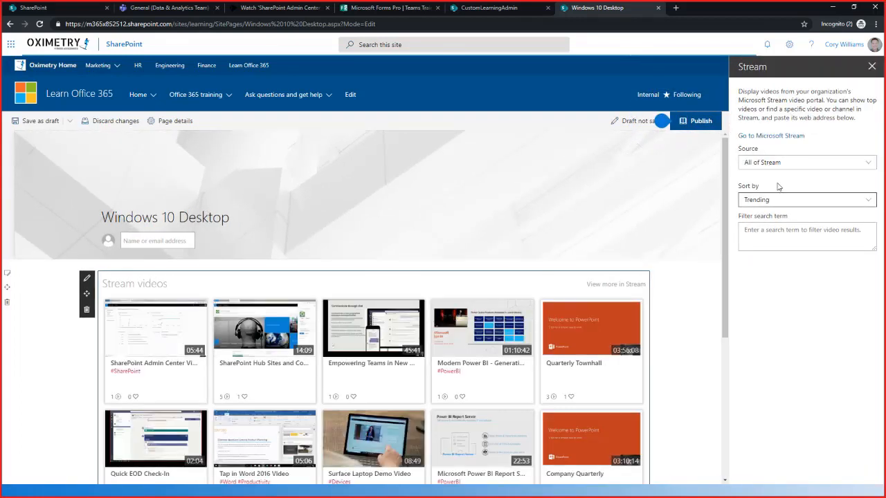
Step: Set the Stream web part's source to Single video and paste the web address of the SharePoint Admin Center Video
left_click(818, 170)
left_click(806, 193)
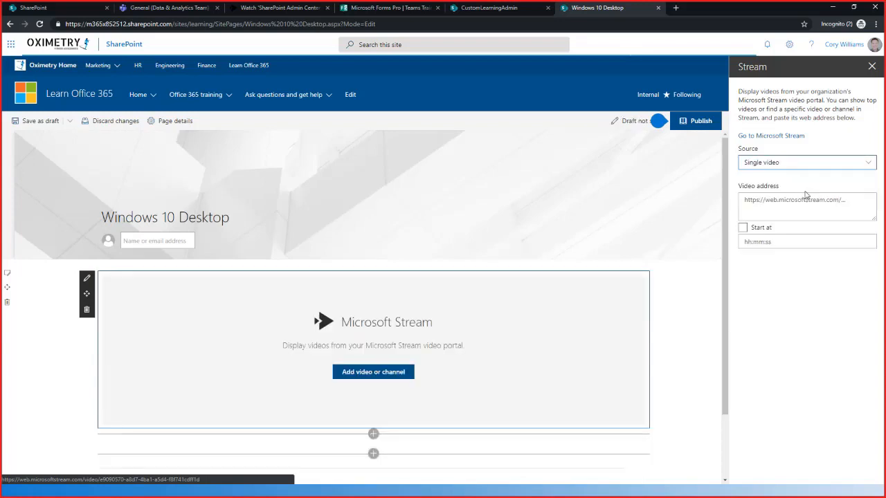
left_click(274, 9)
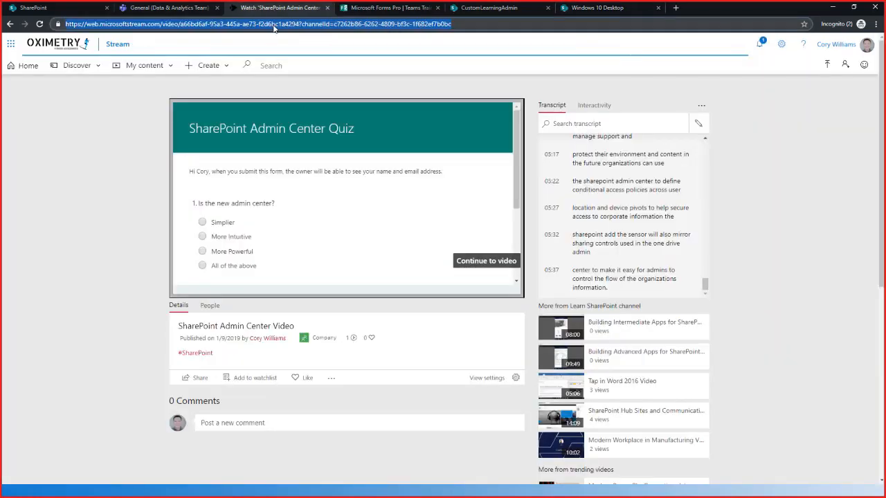
left_click(498, 13)
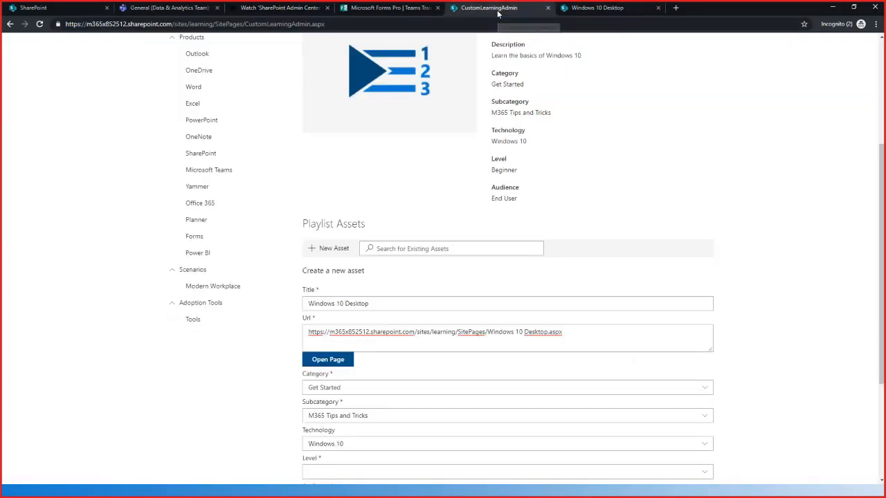
left_click(602, 8)
left_click(789, 208)
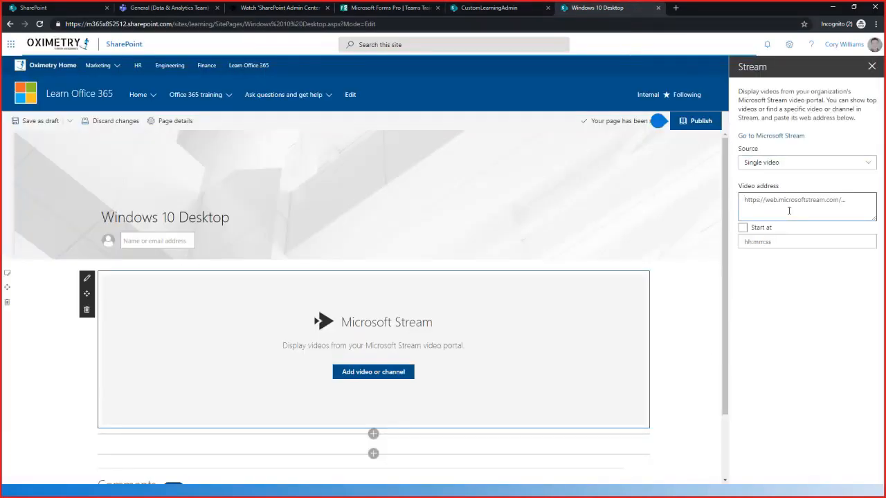
key("ctrl+v")
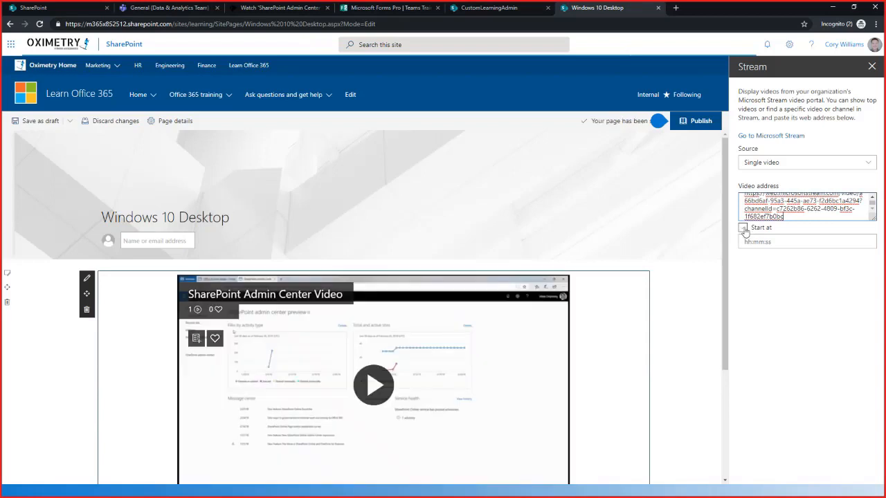
Step: Add a Microsoft Forms web part directly below the video on the Windows 10 Desktop page
scroll(634, 315, "down", 2)
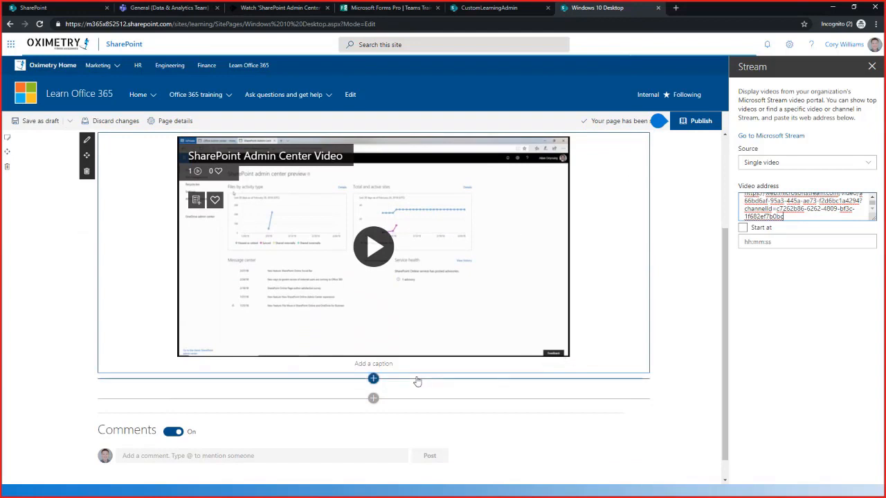
left_click(373, 379)
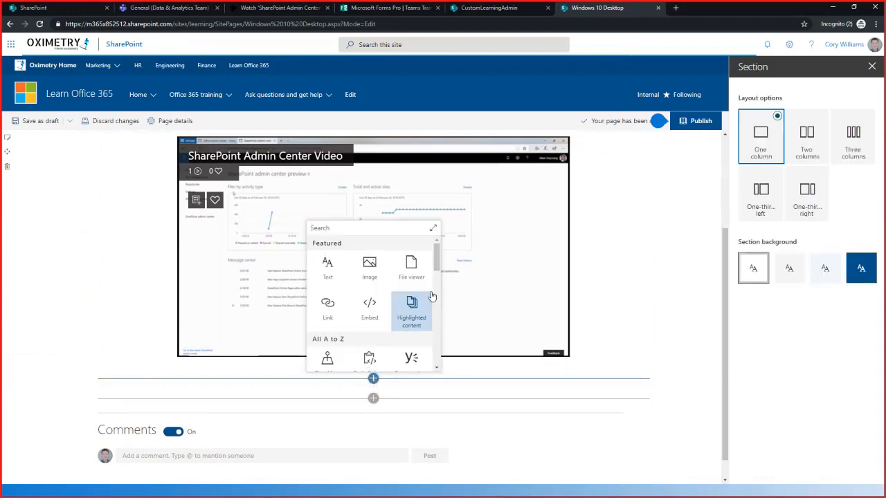
type("forms")
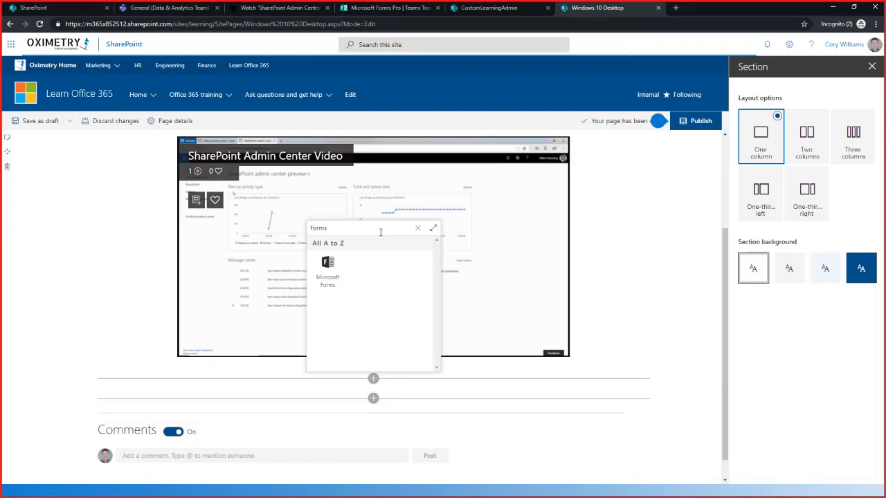
left_click(336, 275)
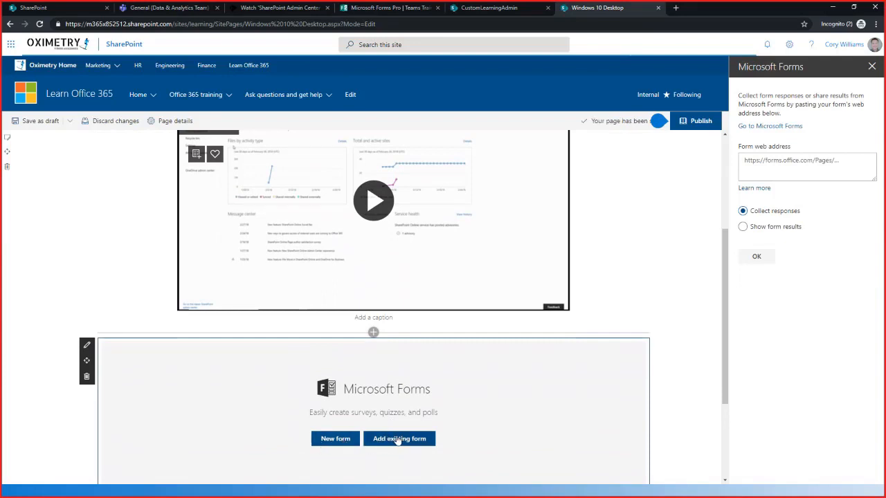
Step: Copy the Teams Training Survey link from Forms Pro and embed that form in the Microsoft Forms web part, collecting responses
left_click(381, 10)
left_click(201, 216)
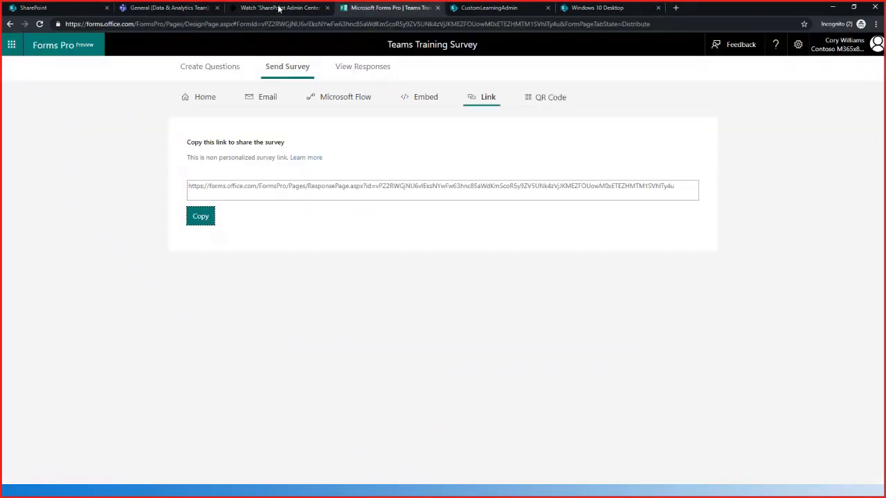
left_click(593, 8)
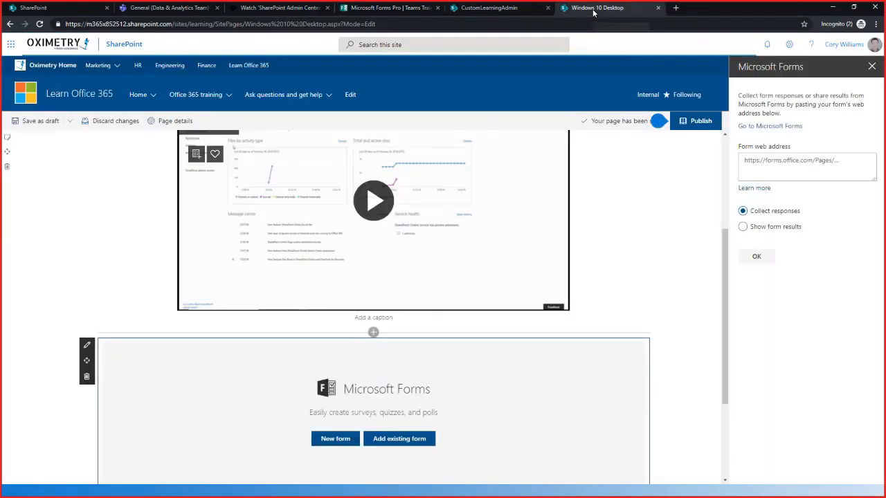
left_click(823, 160)
key("ctrl+v")
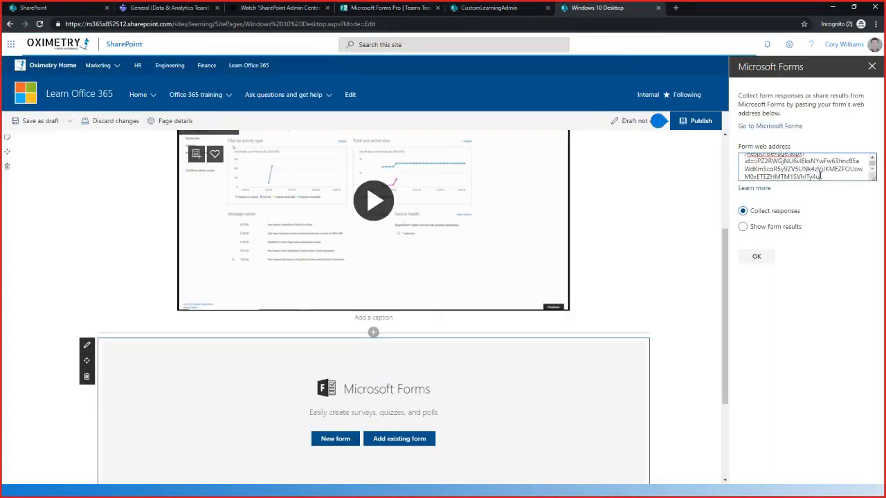
left_click(754, 259)
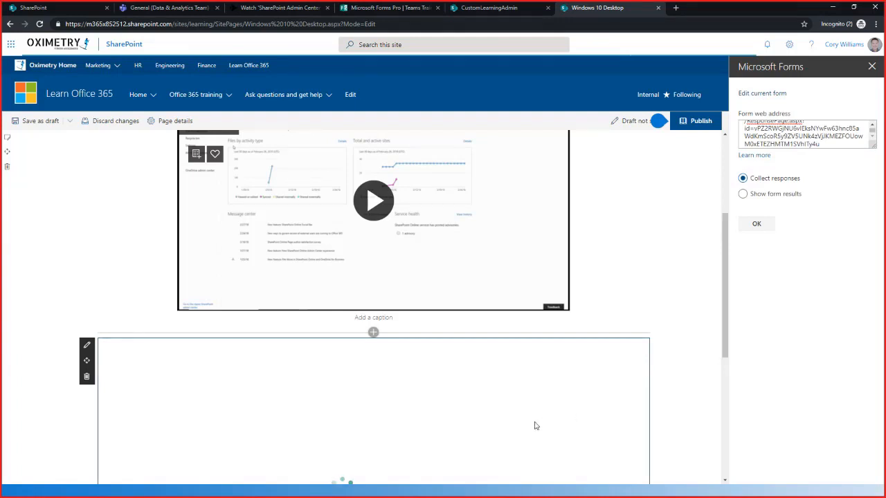
scroll(535, 426, "down", 1)
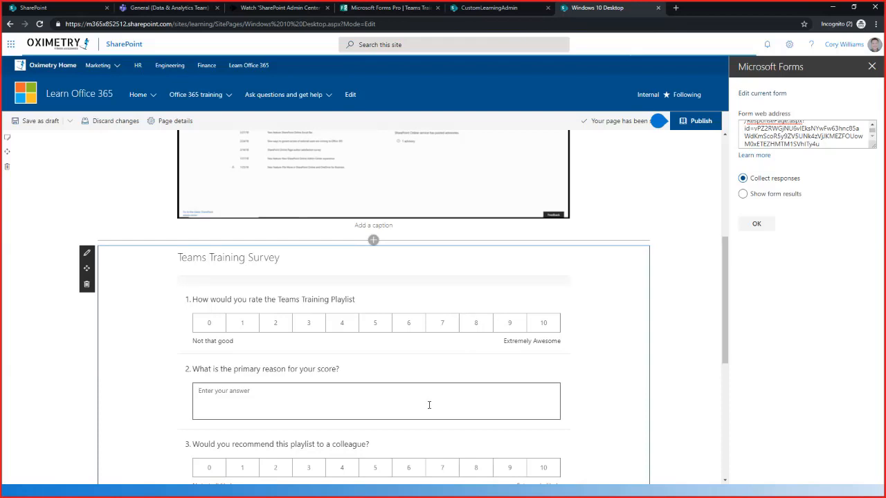
scroll(646, 306, "up", 3)
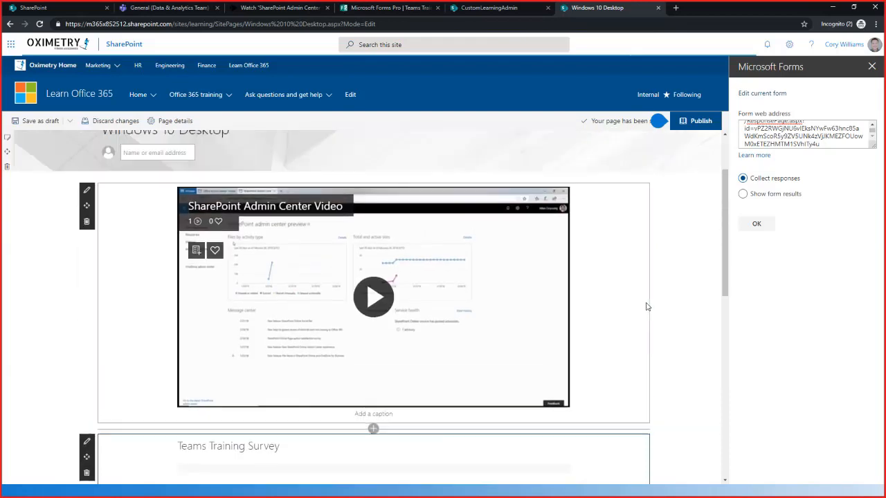
scroll(646, 305, "up", 2)
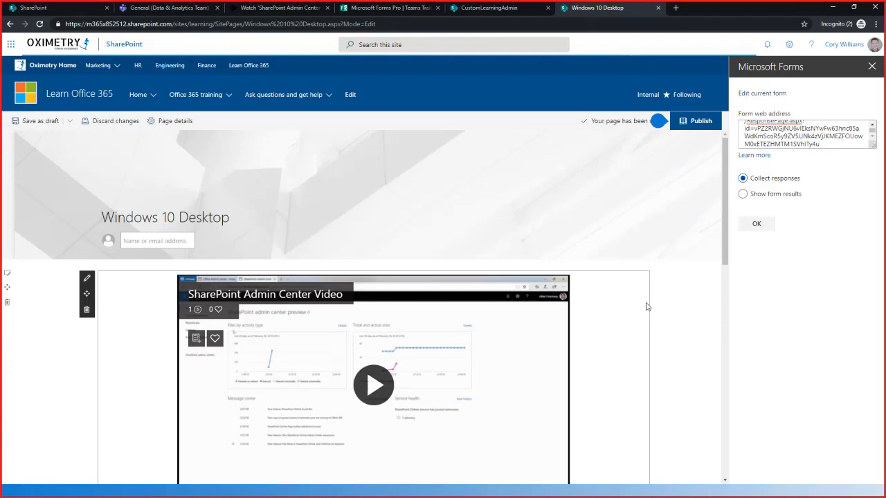
Step: In the learning pathways administration page, set the Windows 10 Desktop asset's level to Beginner and audience to End User, and save it
left_click(505, 8)
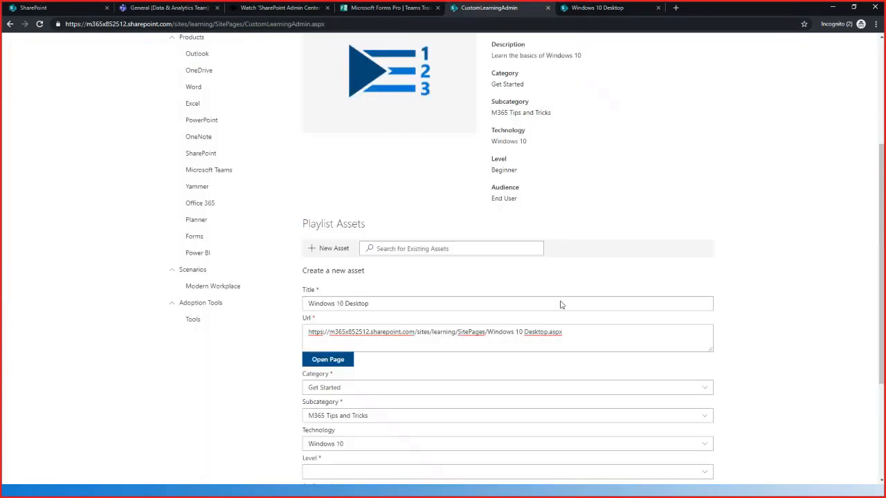
scroll(563, 332, "down", 2)
left_click(360, 380)
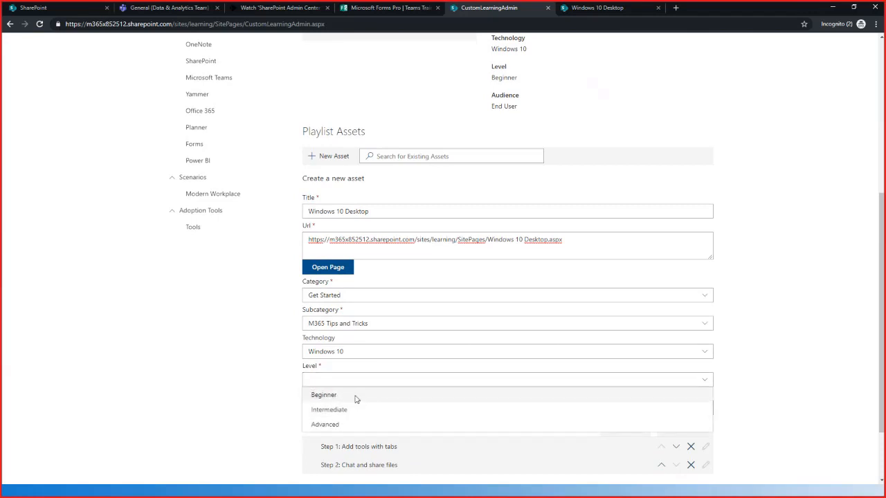
left_click(354, 395)
left_click(352, 409)
scroll(352, 438, "down", 2)
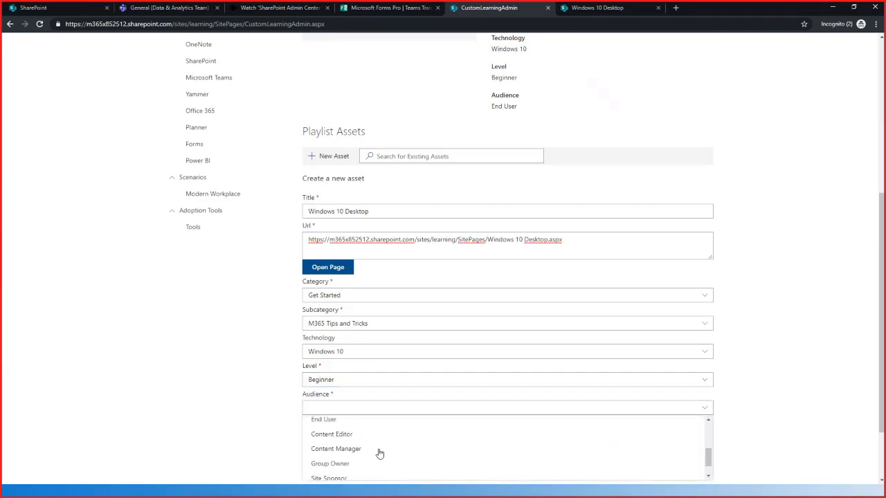
left_click(379, 425)
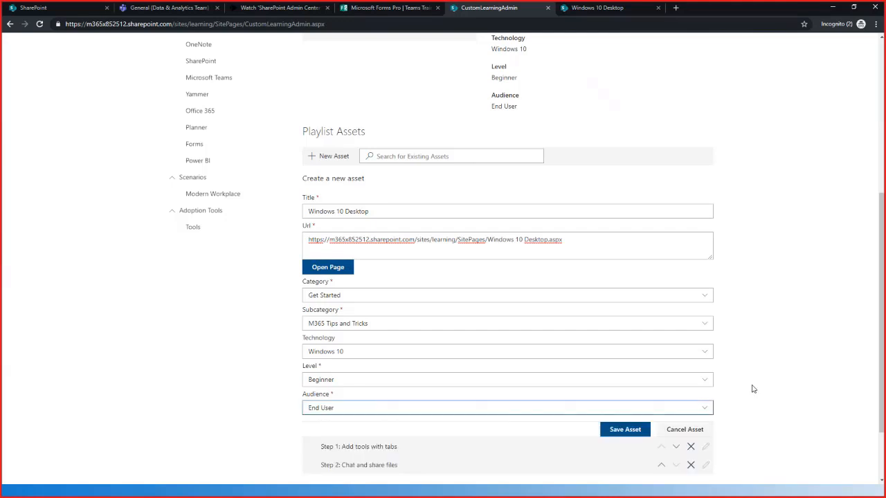
left_click(618, 428)
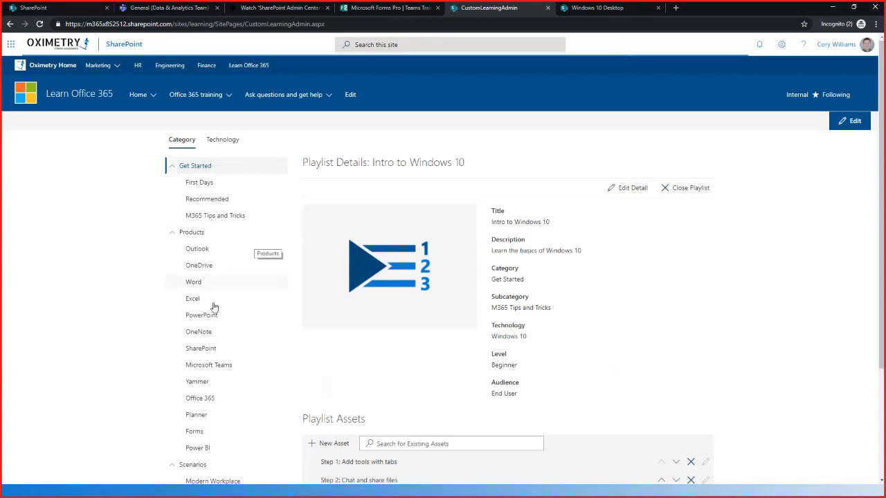
Step: Go to the Office 365 training page and open the SharePoint product's playlists
mouse_move(196, 97)
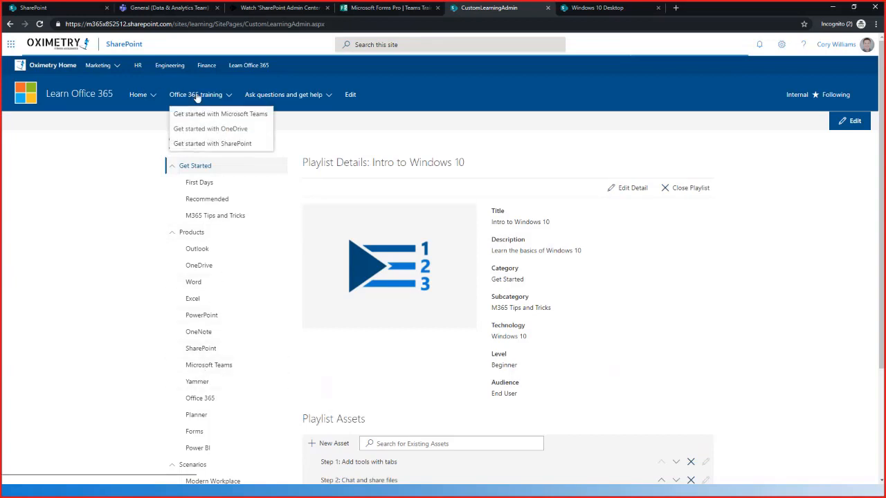
left_click(196, 95)
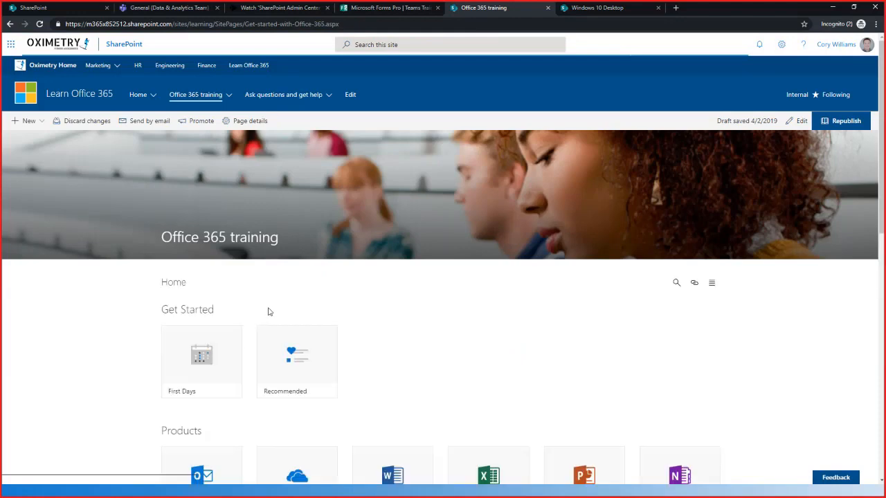
scroll(610, 349, "down", 2)
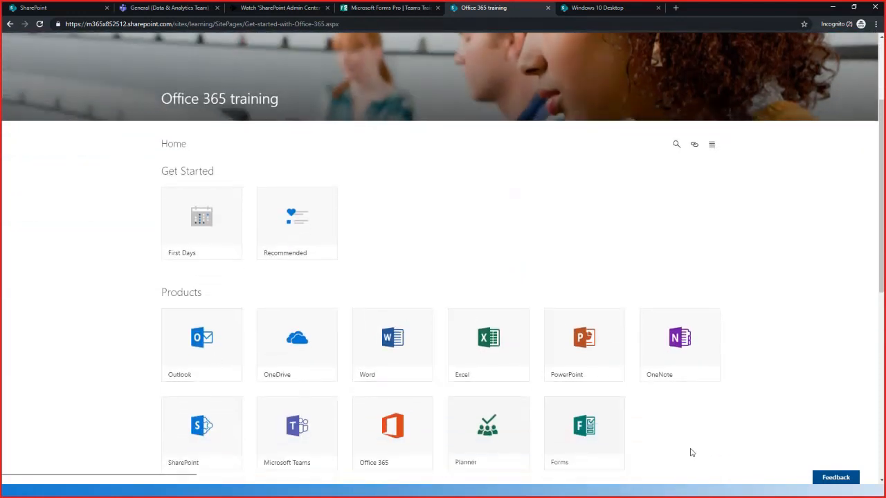
scroll(690, 451, "down", 1)
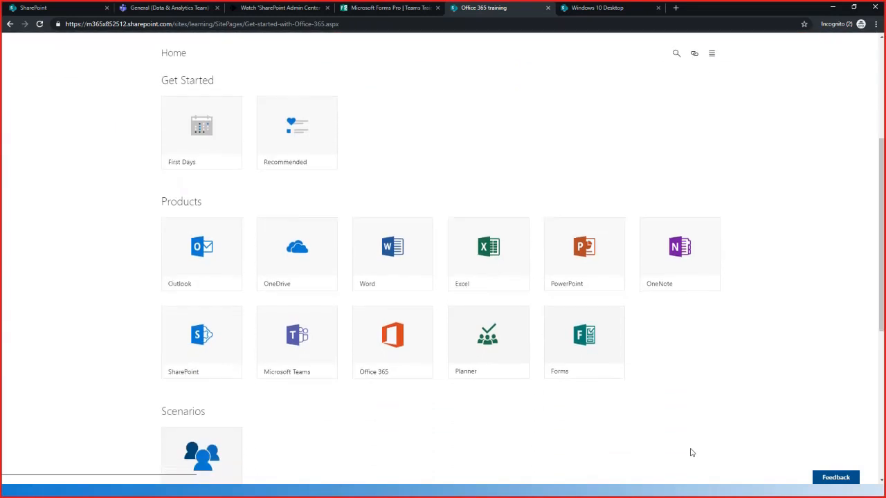
left_click(205, 339)
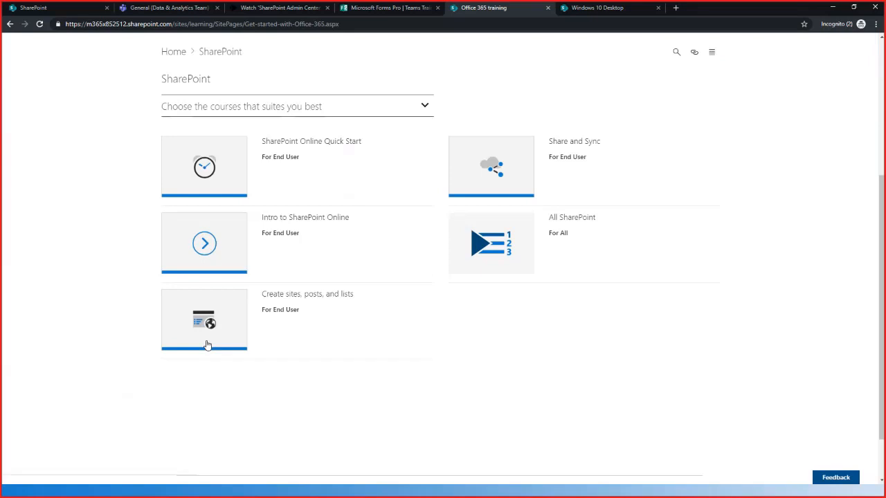
Step: Open the All SharePoint playlist and advance through its assets to Create a site in SharePoint Online
left_click(499, 246)
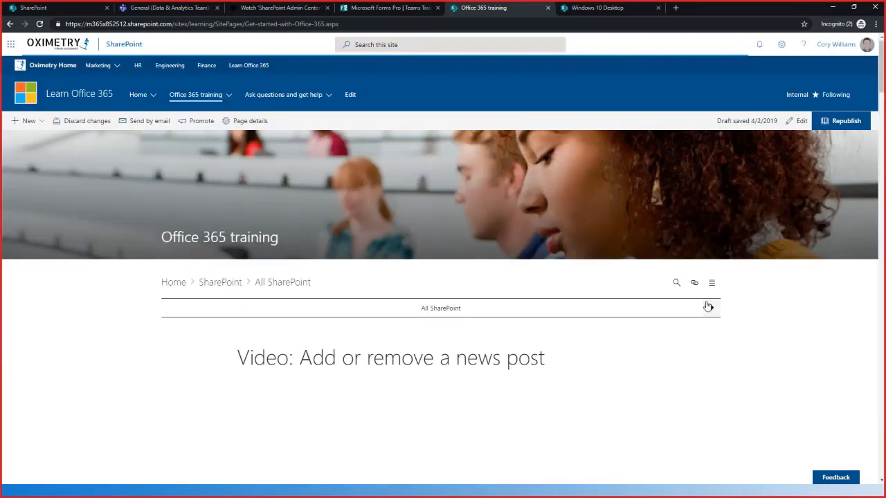
left_click(711, 309)
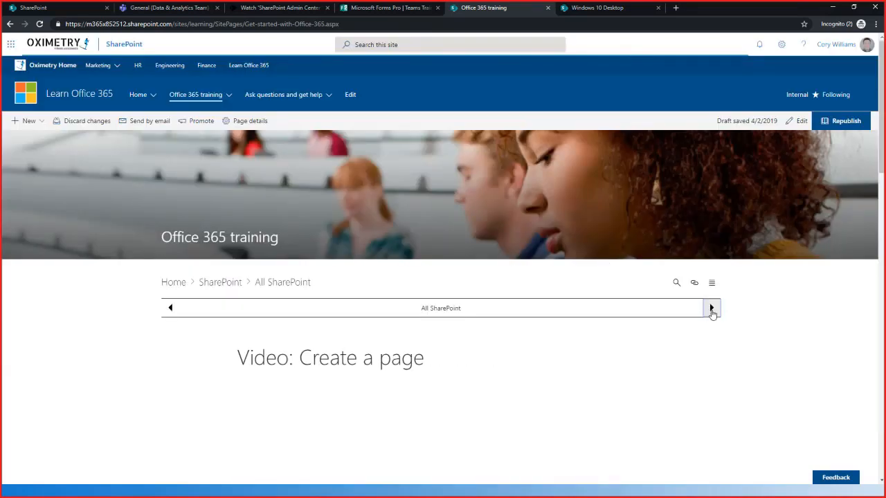
left_click(711, 309)
left_click(712, 308)
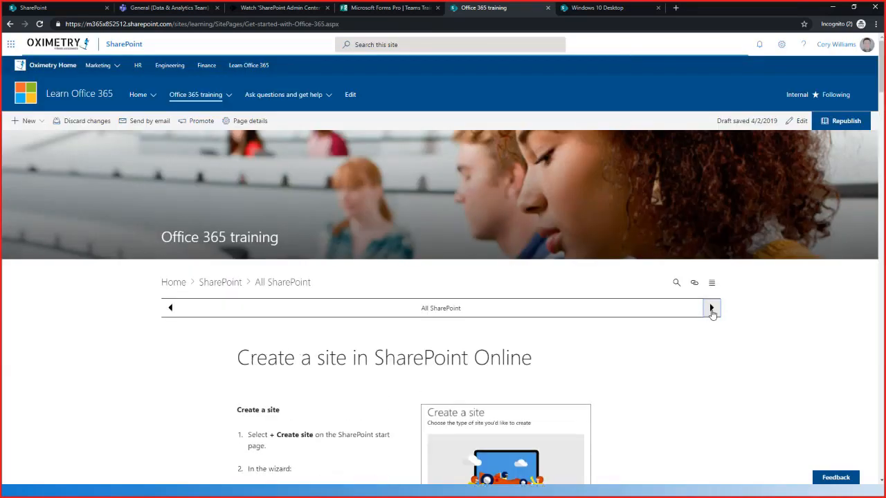
Step: Advance through the remaining All SharePoint assets to the custom SharePoint Admin Center page and view its embedded video
left_click(712, 309)
left_click(711, 309)
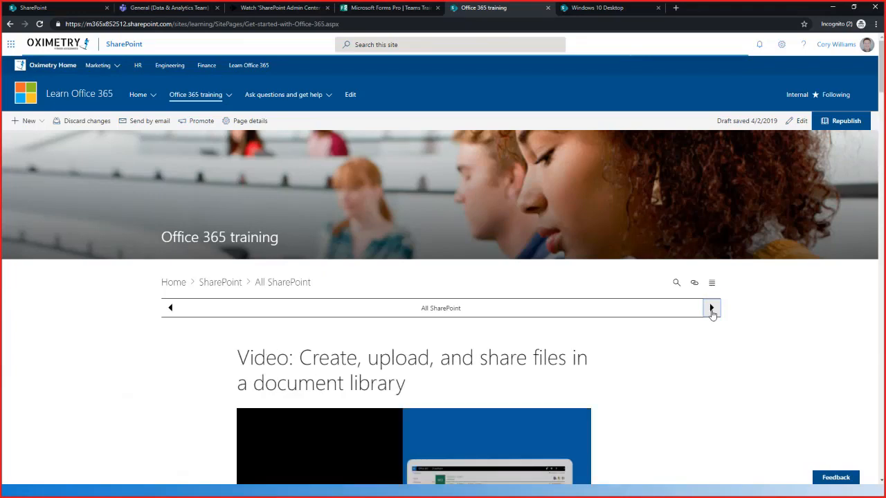
left_click(711, 309)
scroll(670, 361, "down", 1)
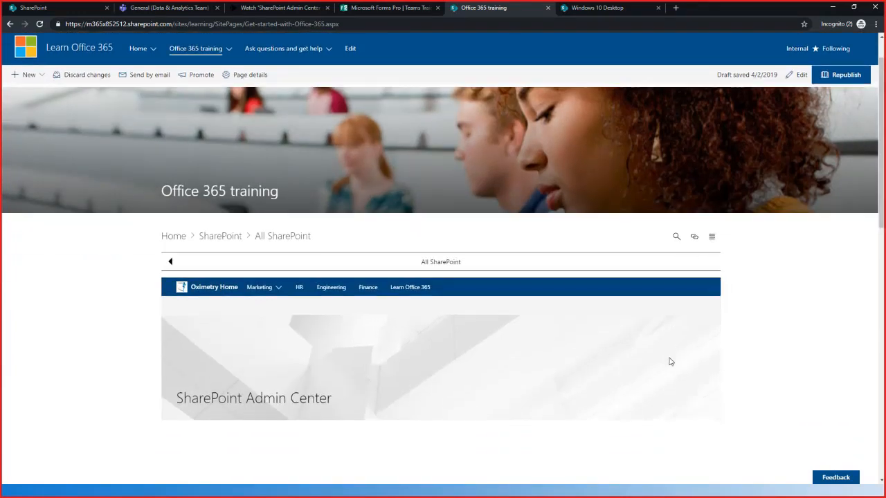
scroll(670, 362, "down", 2)
scroll(562, 330, "up", 3)
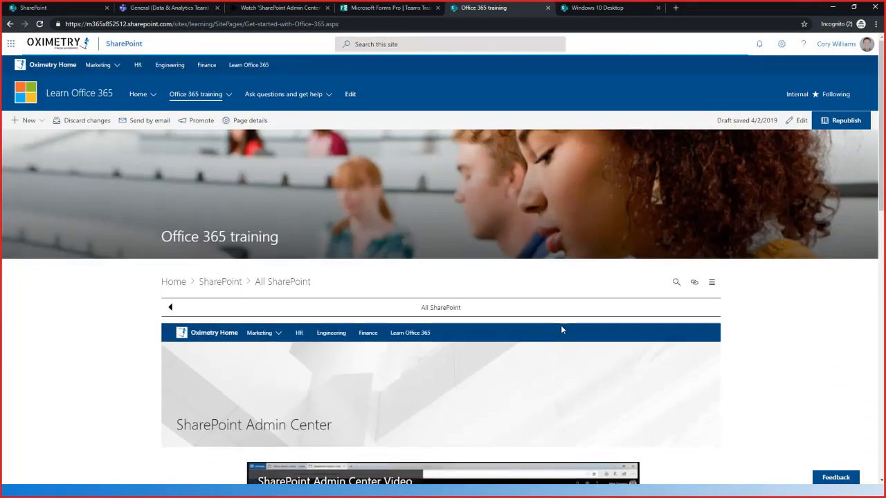
scroll(561, 330, "down", 5)
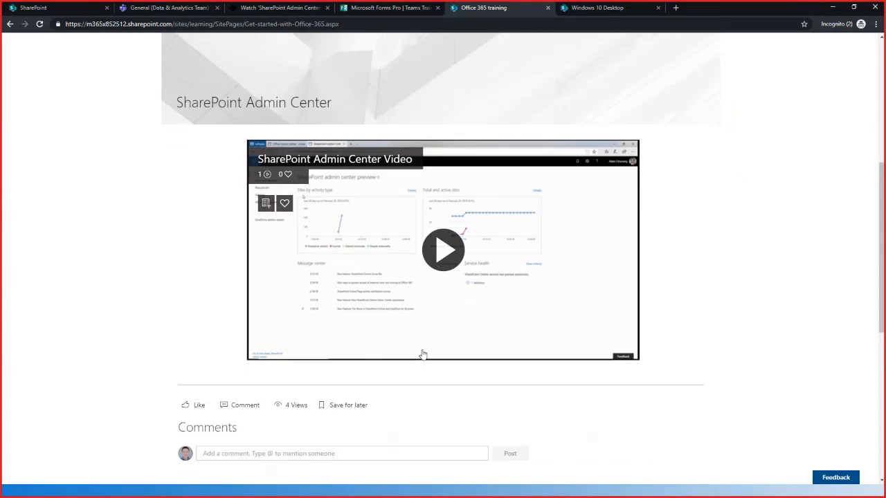
Step: Briefly play the SharePoint Admin Center video, pause it, and open the Quick Quiz at the end of its timeline
left_click(451, 259)
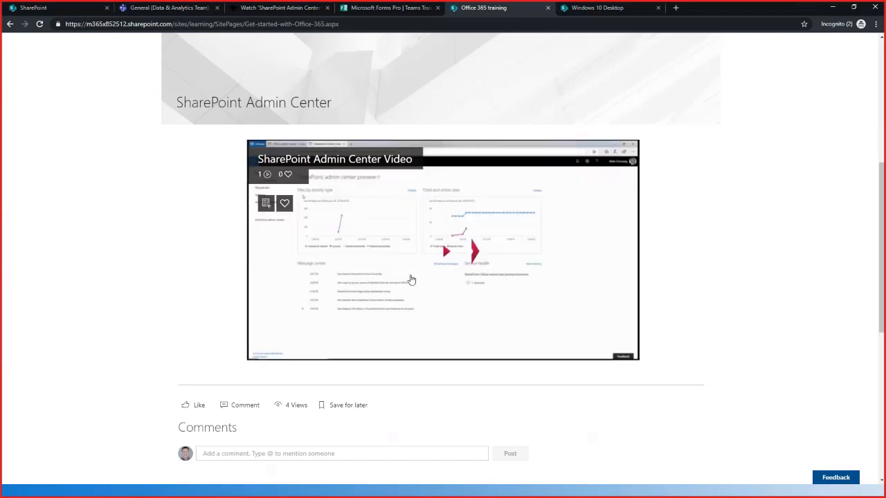
left_click(258, 348)
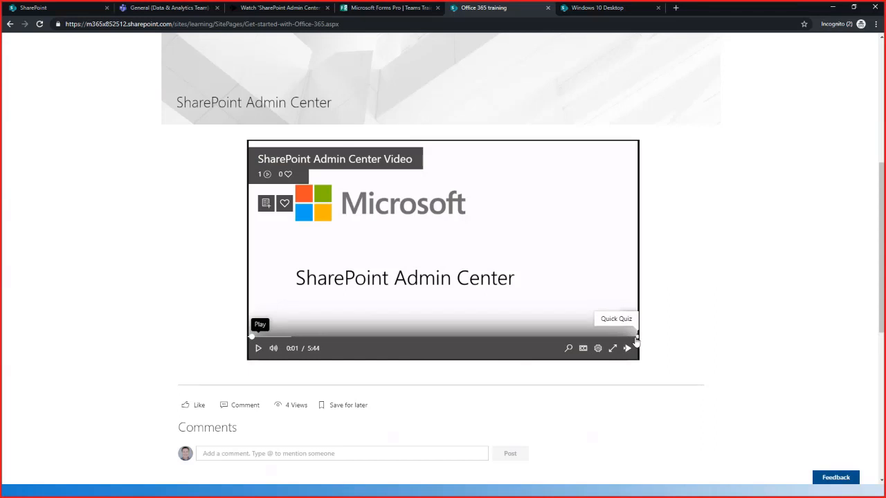
left_click(636, 341)
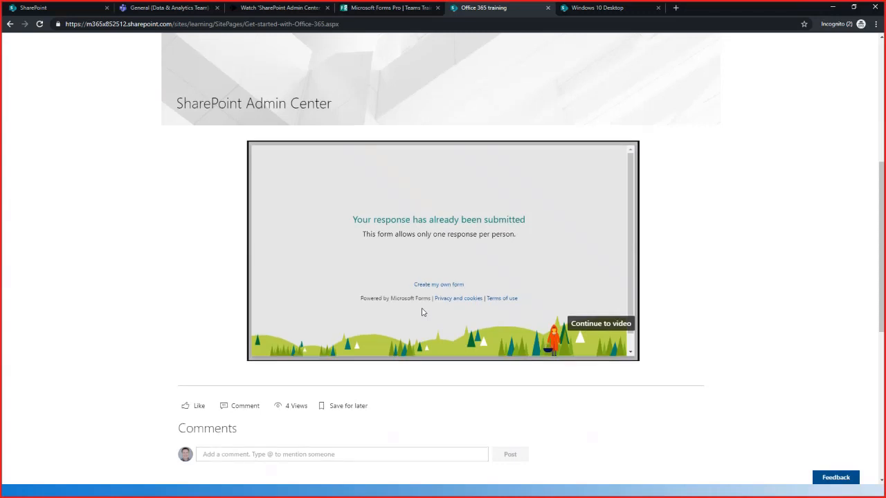
scroll(422, 312, "up", 3)
scroll(422, 312, "up", 2)
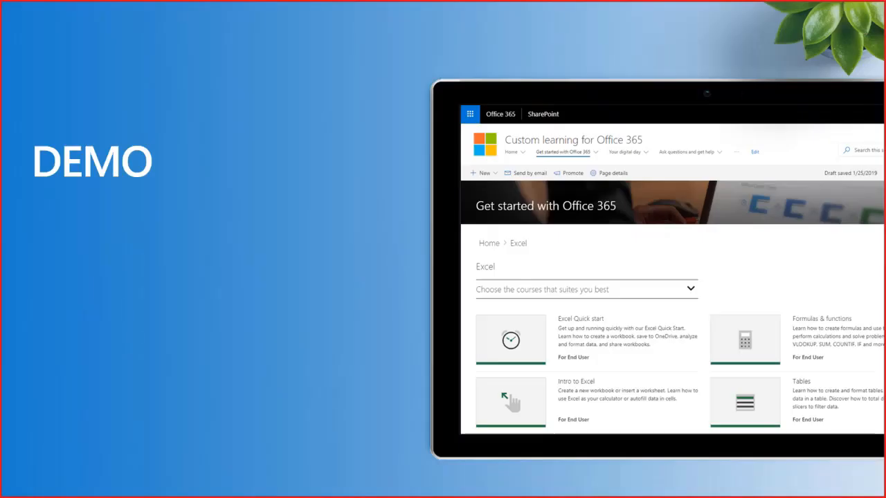
left_click(274, 352)
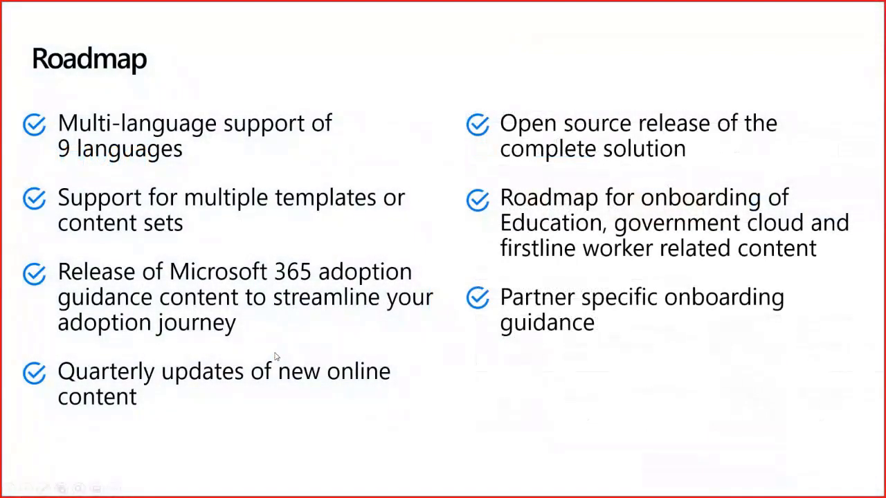